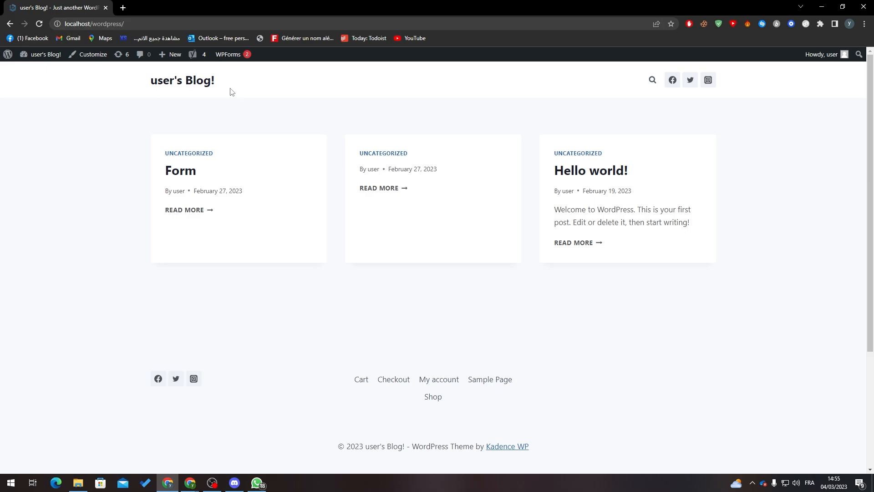
Search the plugin directory for 'wp forms', update Contact Form by WPForms, then view Installed Plugins
left_click(55, 75)
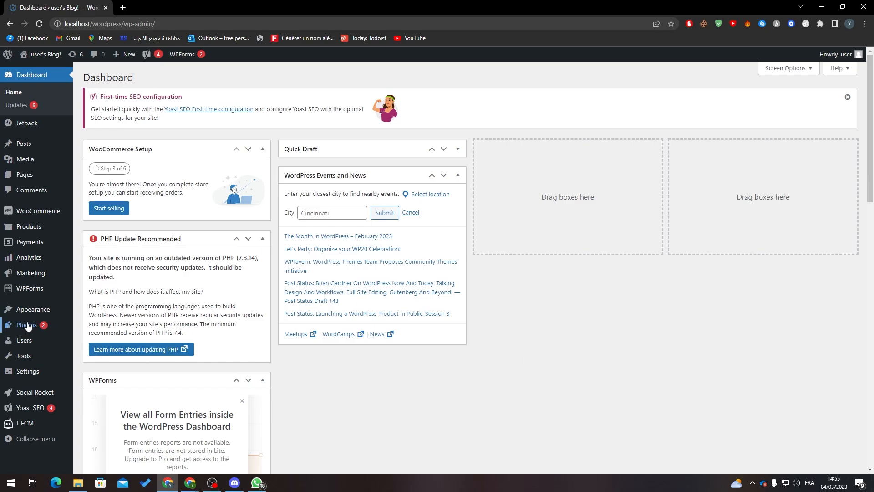
mouse_move(28, 325)
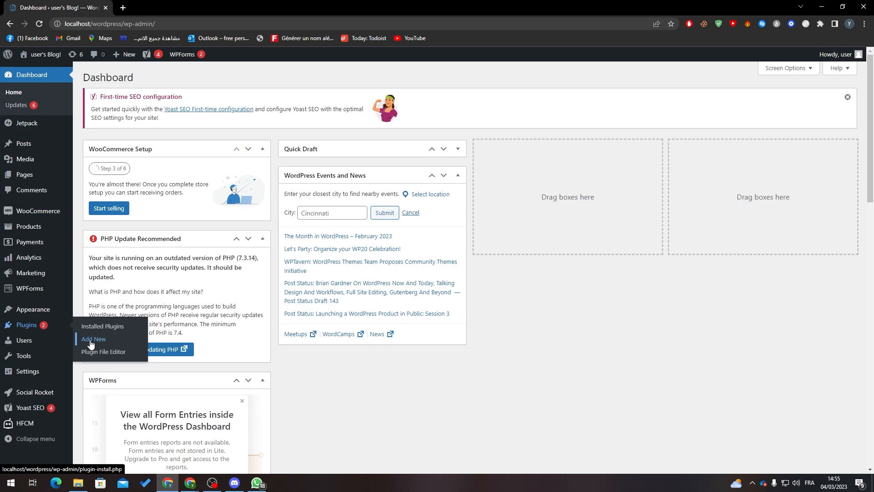
left_click(91, 342)
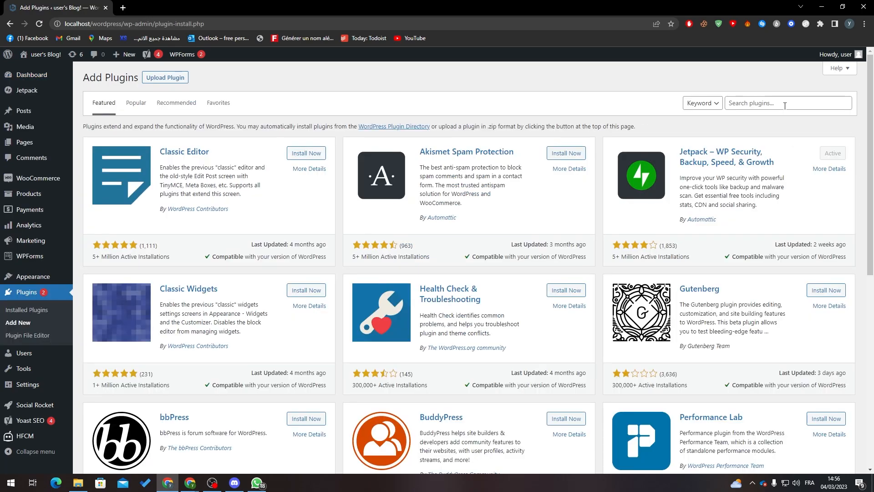
left_click(785, 106)
type("wp f")
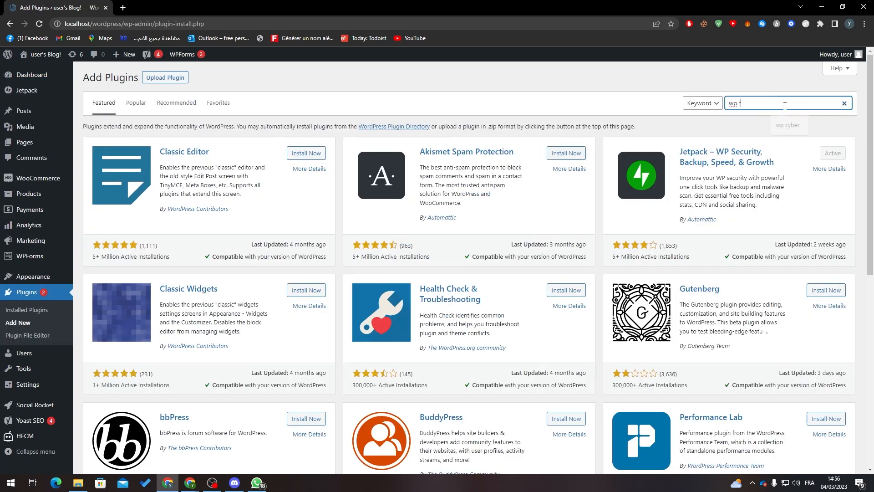
type("orms")
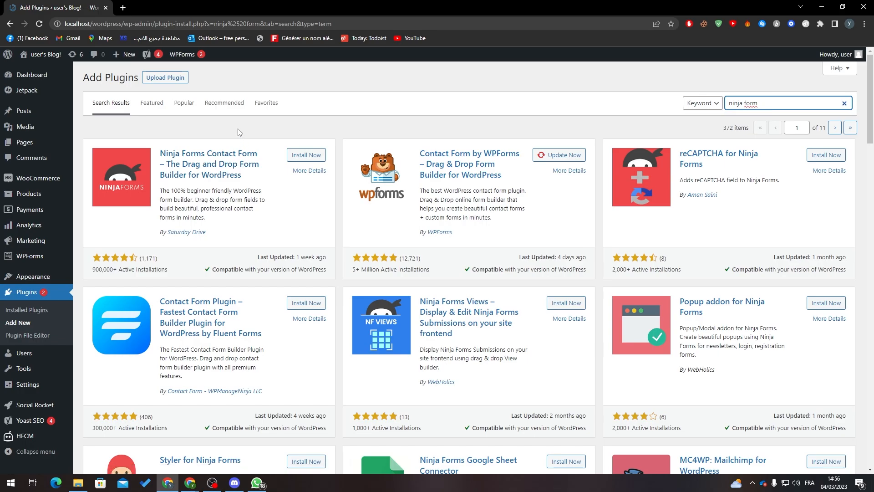
left_click(559, 155)
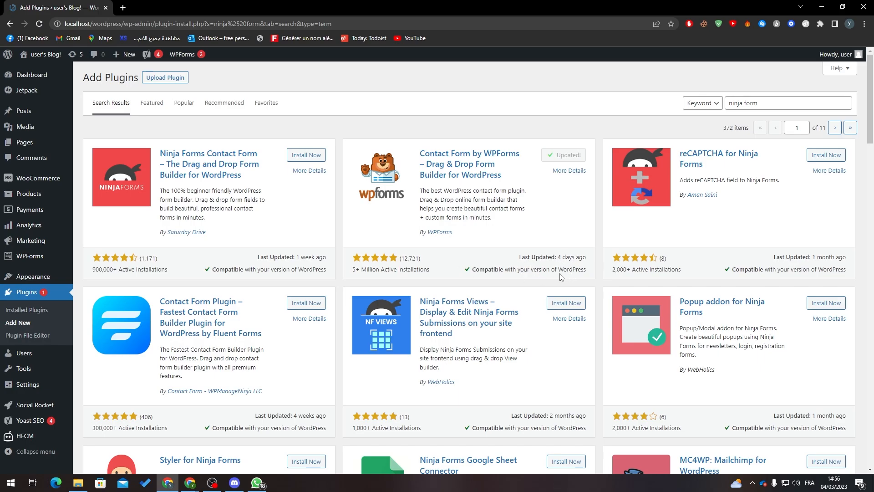
left_click(33, 311)
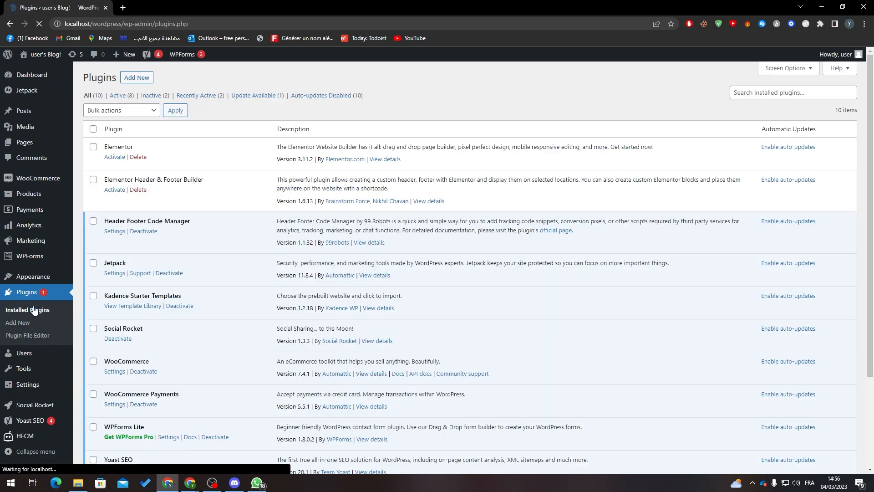
Filter to the 8 active plugins, find WPForms Lite, and start a new WPForms form
left_click(122, 97)
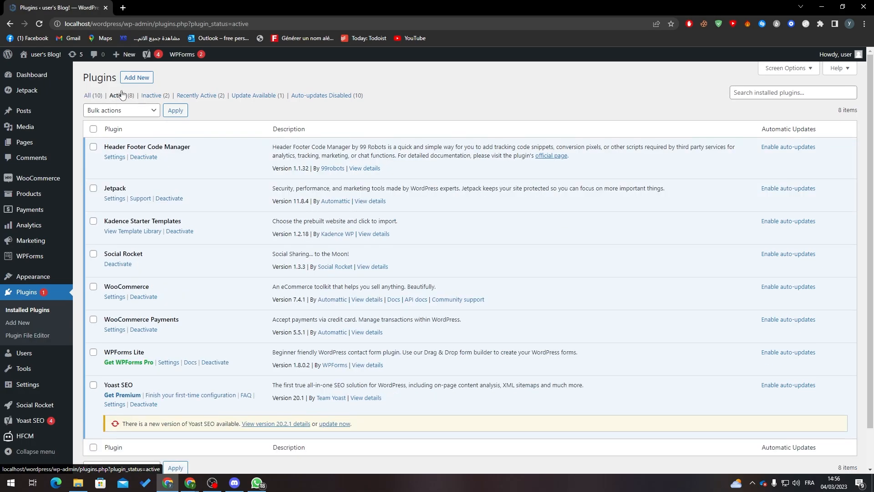
scroll(611, 177, "down", 2)
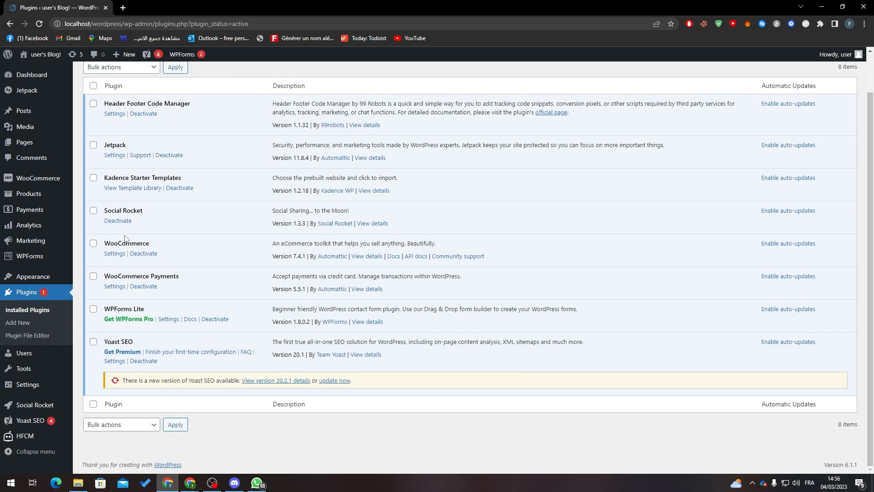
triple_click(134, 309)
left_click(163, 309)
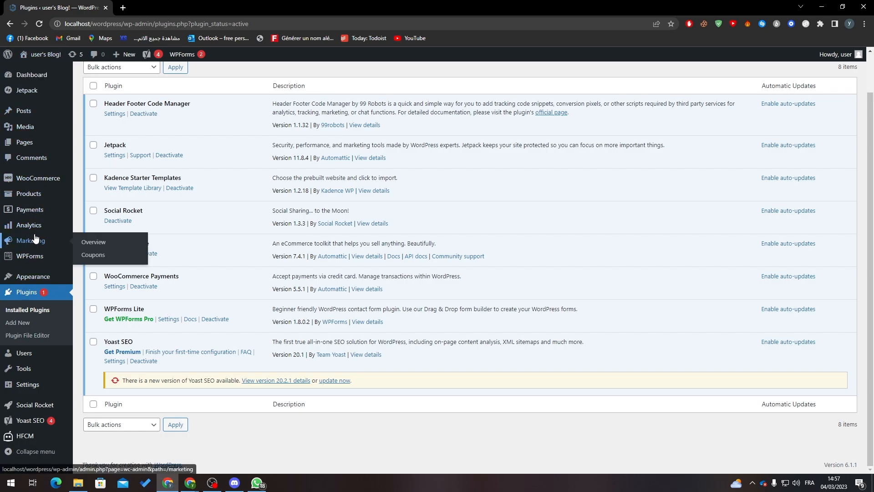
mouse_move(33, 259)
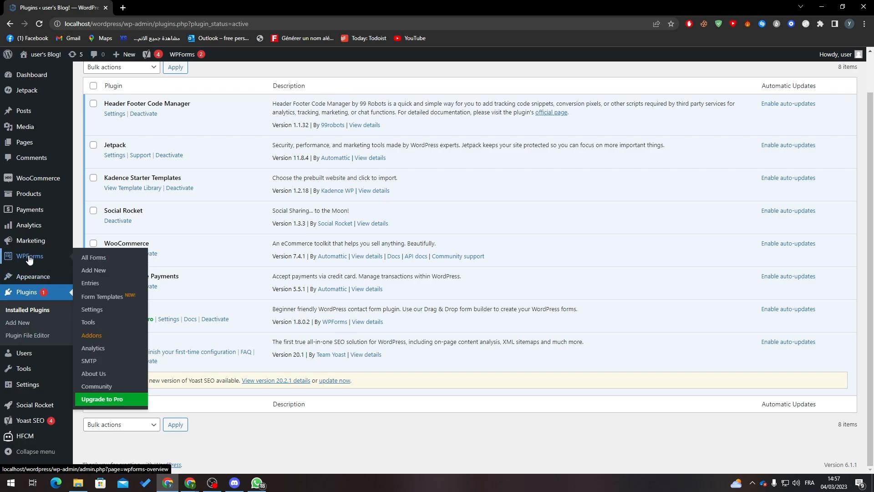
left_click(101, 271)
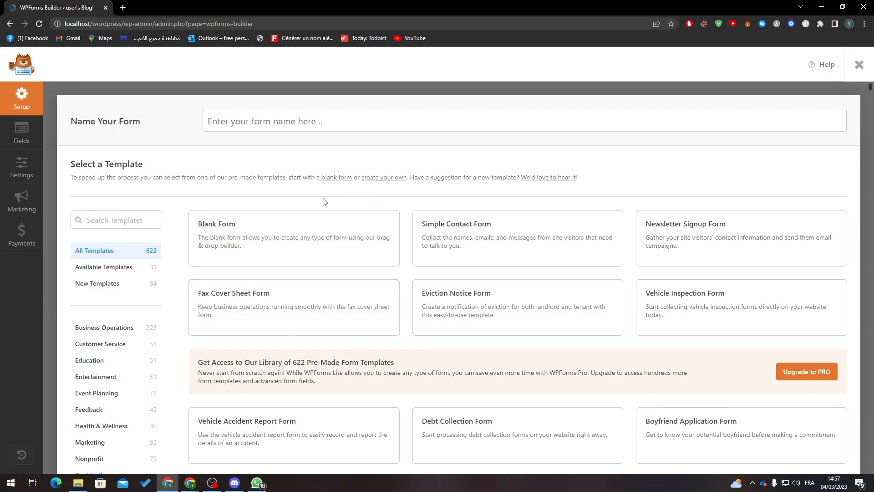
Open the Vehicle Accident Report Form template demo in a new tab, then return to the builder
mouse_move(503, 238)
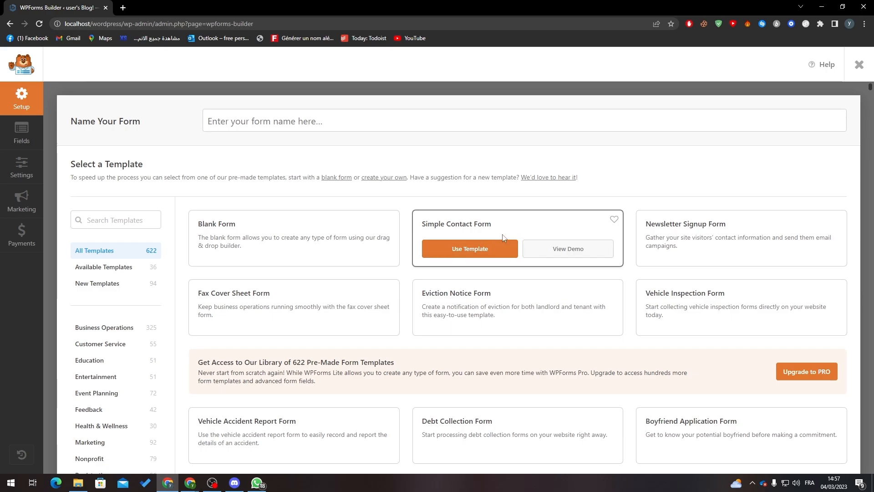
mouse_move(690, 240)
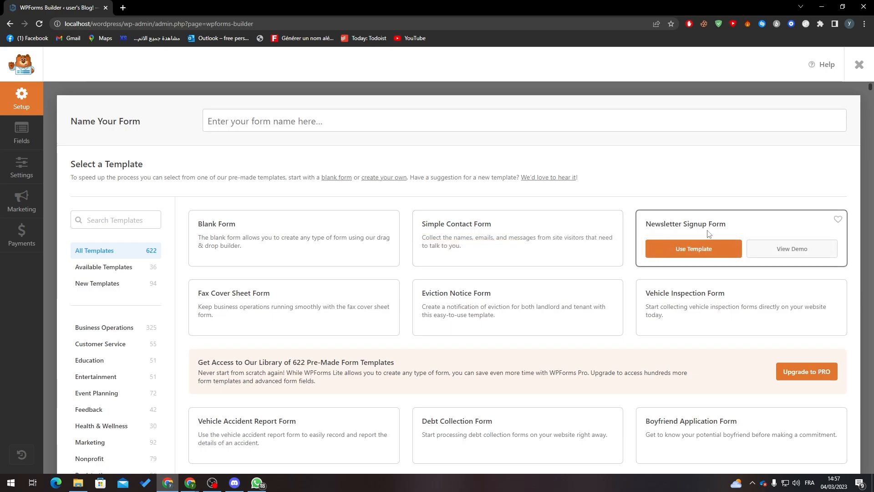
mouse_move(455, 302)
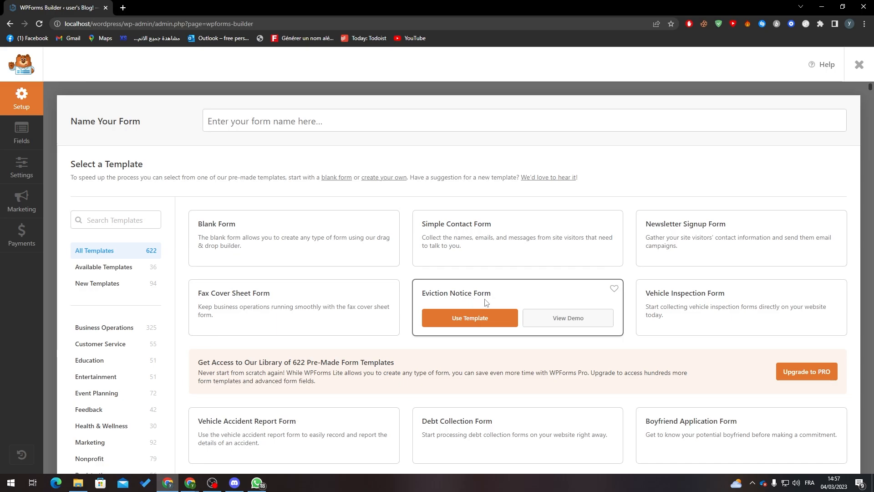
scroll(448, 315, "down", 9)
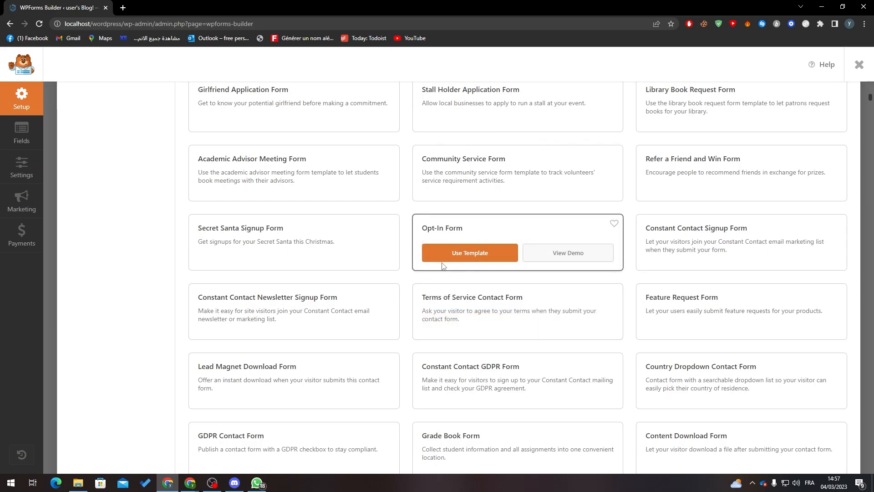
scroll(493, 248, "up", 6)
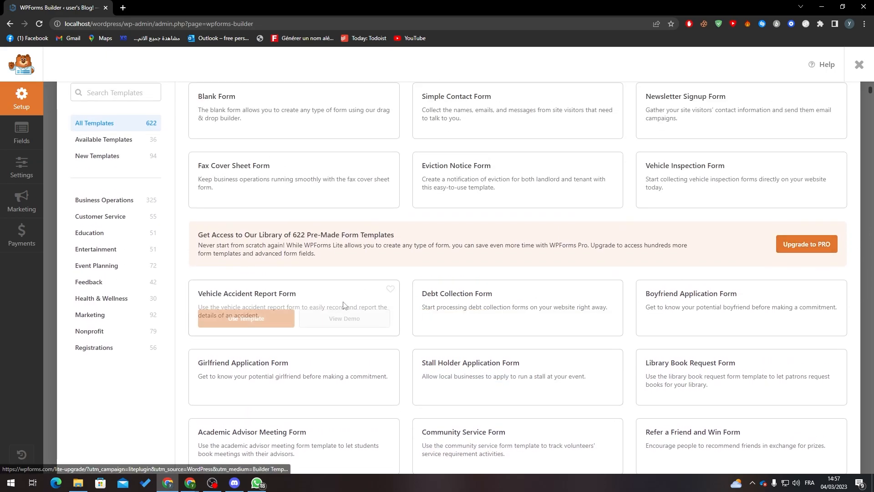
left_click(329, 323)
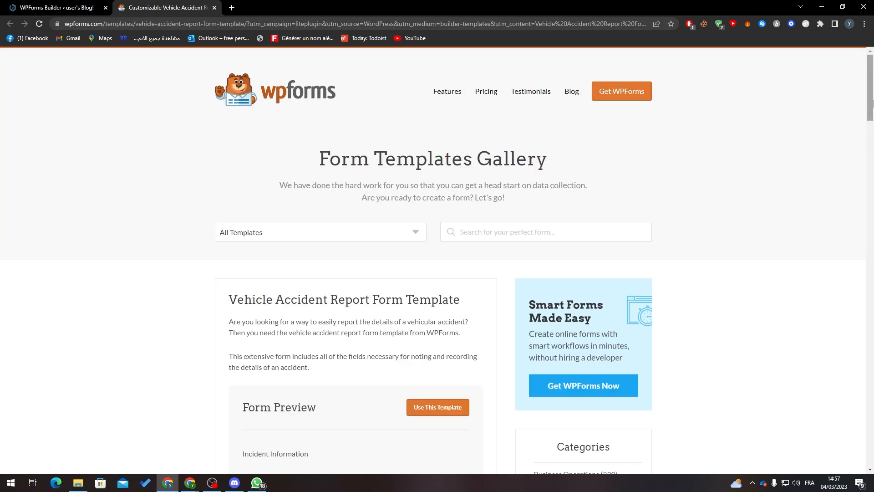
left_click_drag(872, 104, 851, 163)
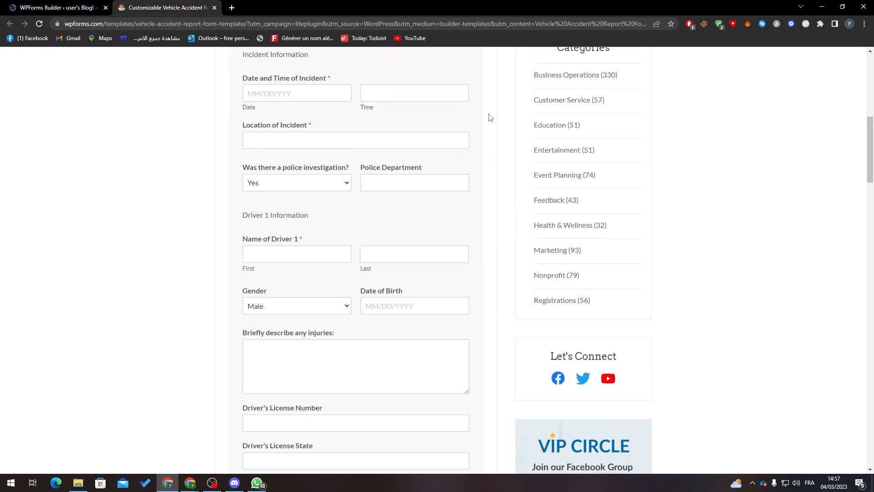
left_click(64, 8)
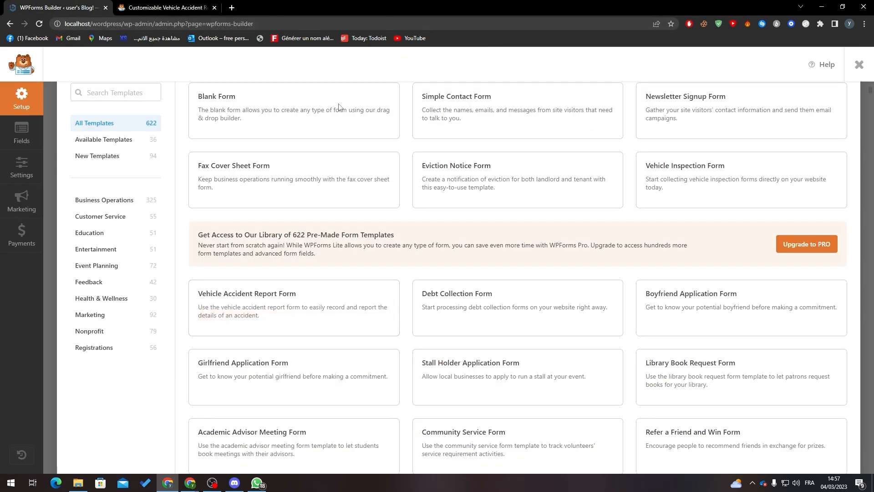
scroll(507, 164, "up", 3)
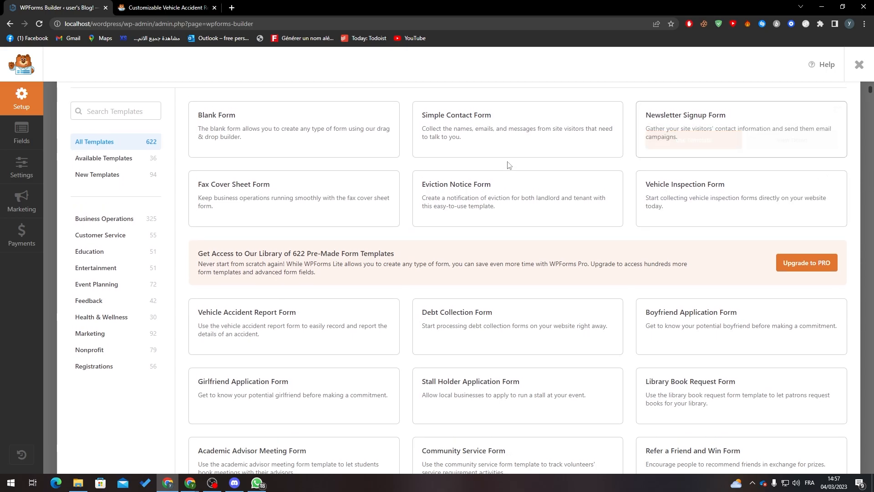
Create a blank form with a Paragraph Text field labelled SUBJECT
left_click(291, 234)
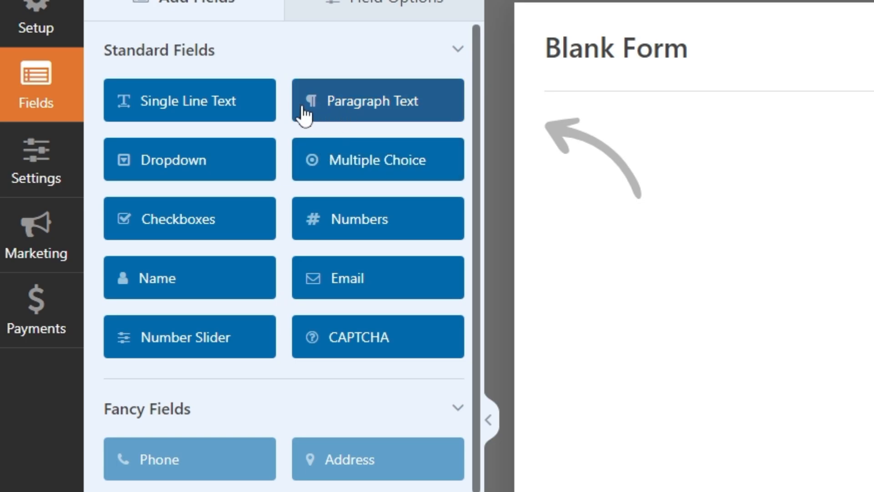
left_click_drag(303, 113, 562, 148)
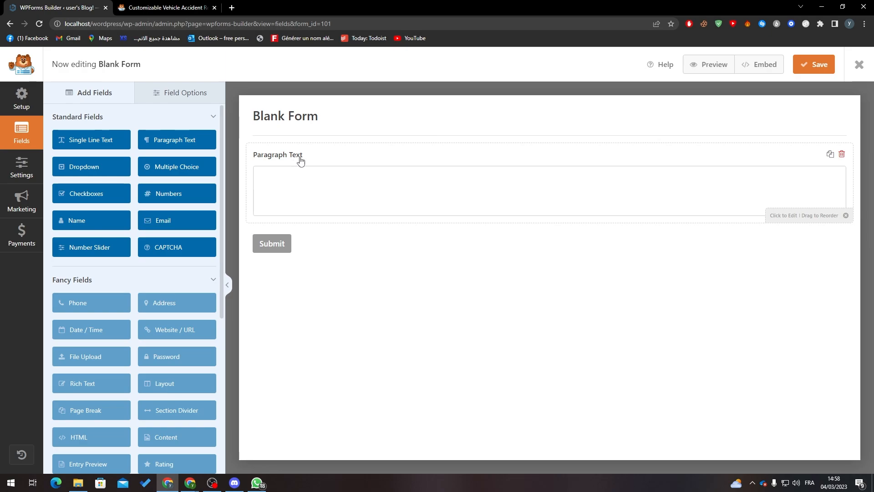
left_click(298, 177)
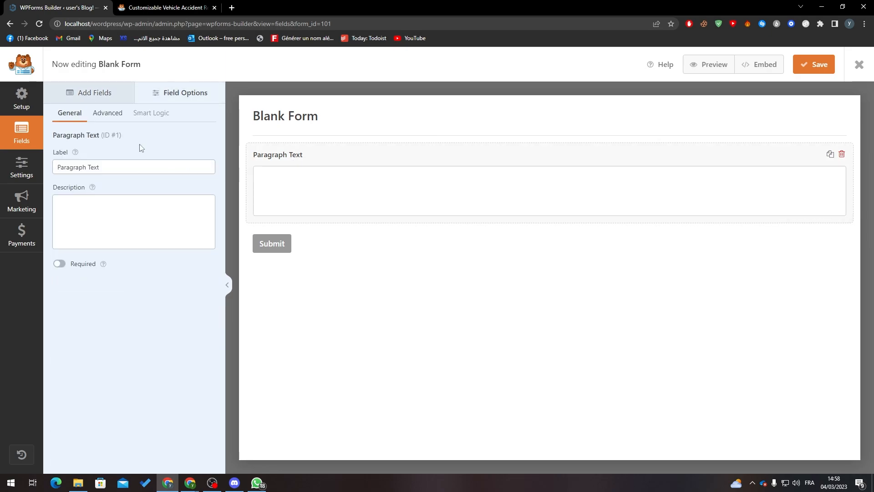
triple_click(137, 170)
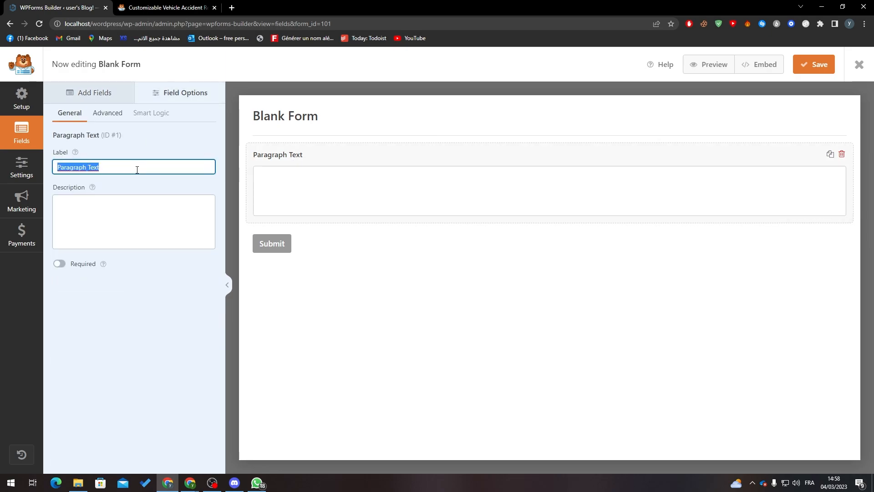
type("Ab")
key("BackSpace")
key("BackSpace")
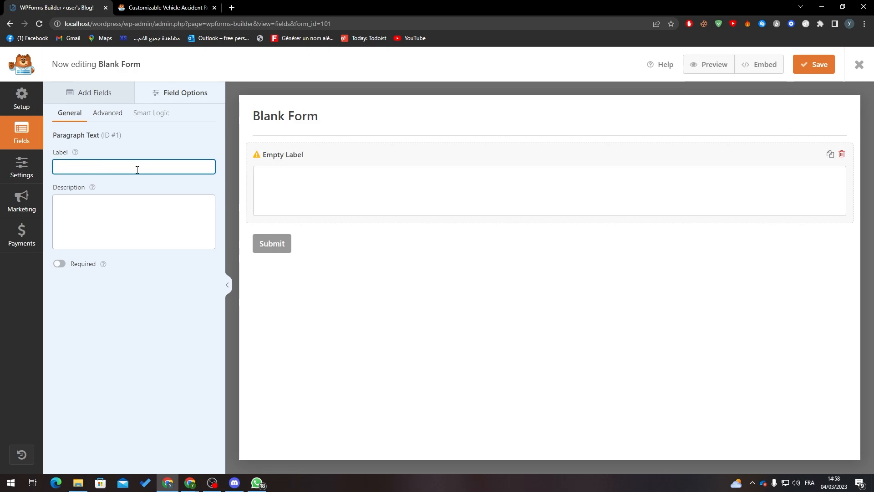
type("SUBJECT")
Give SUBJECT the description 'write your problem' and make it required
left_click(88, 209)
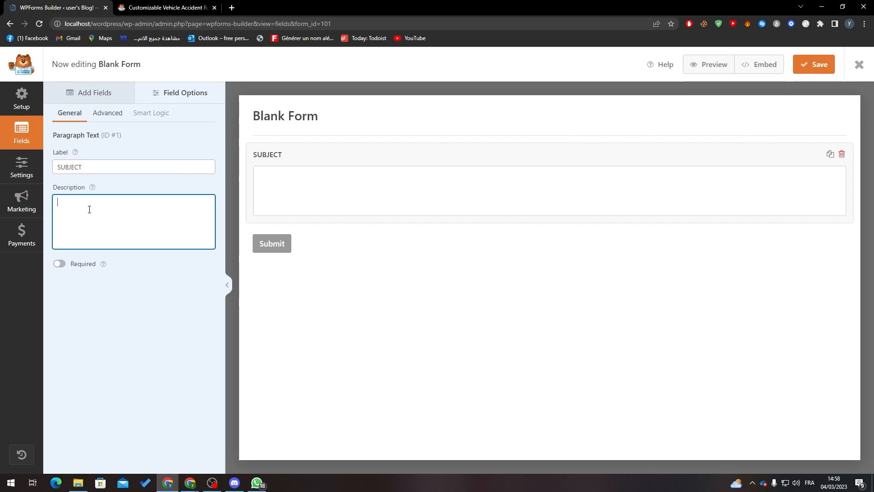
type("wr")
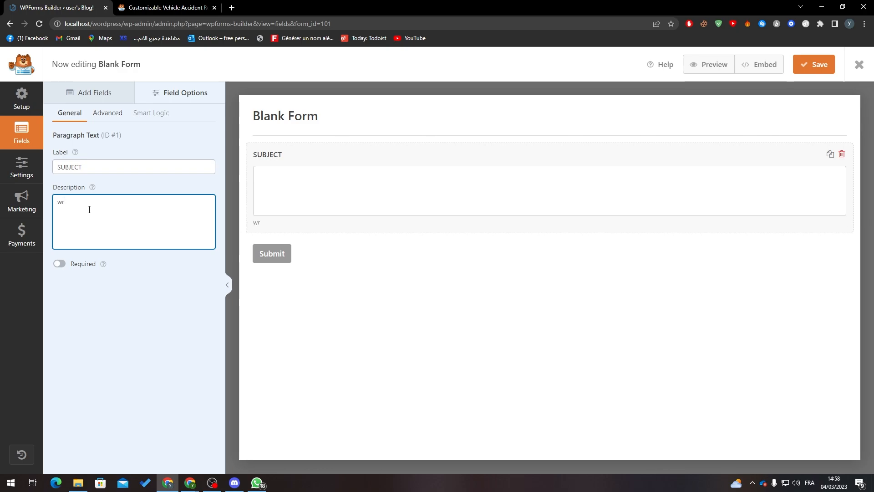
type("ite your problem")
left_click(59, 264)
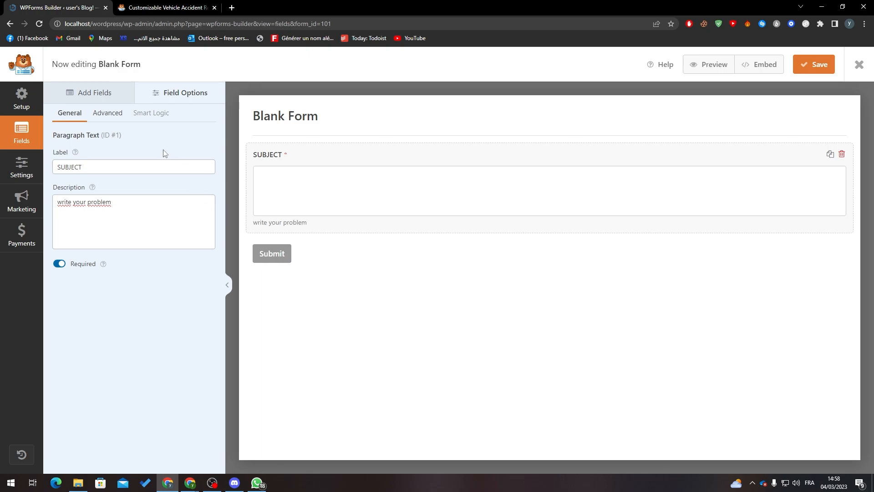
left_click(107, 113)
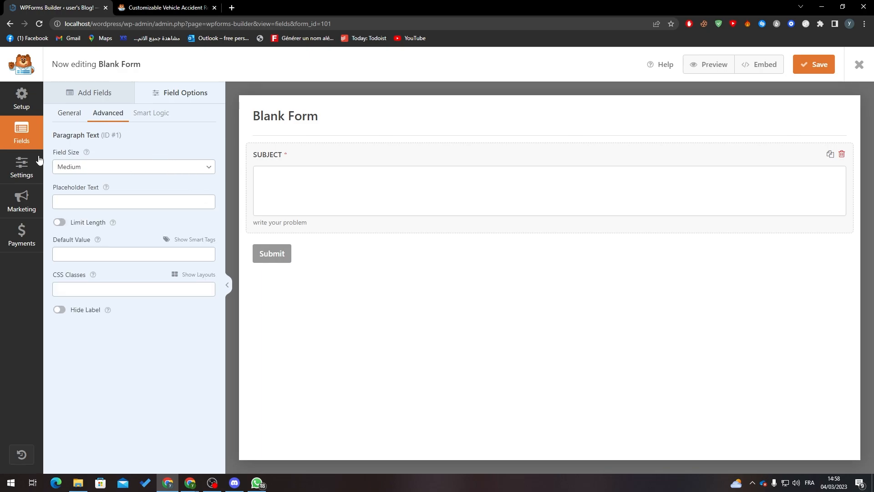
Make SUBJECT a Small field limited to 365 characters
left_click(74, 172)
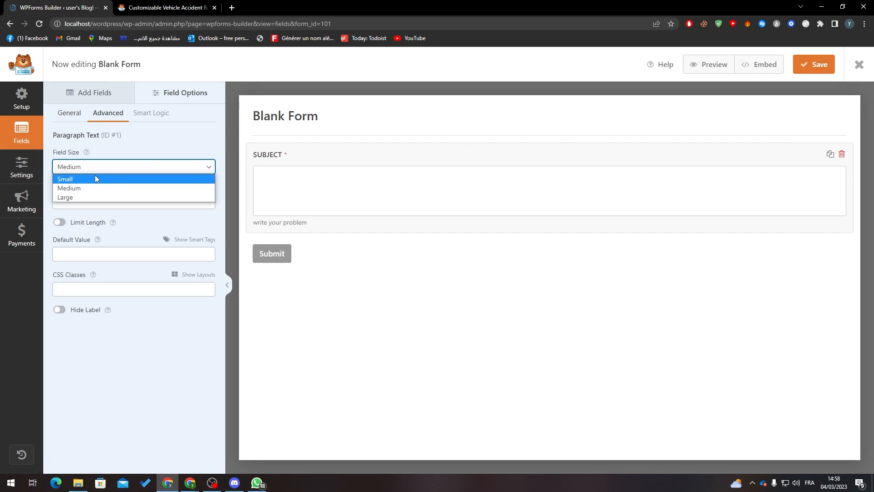
left_click(94, 178)
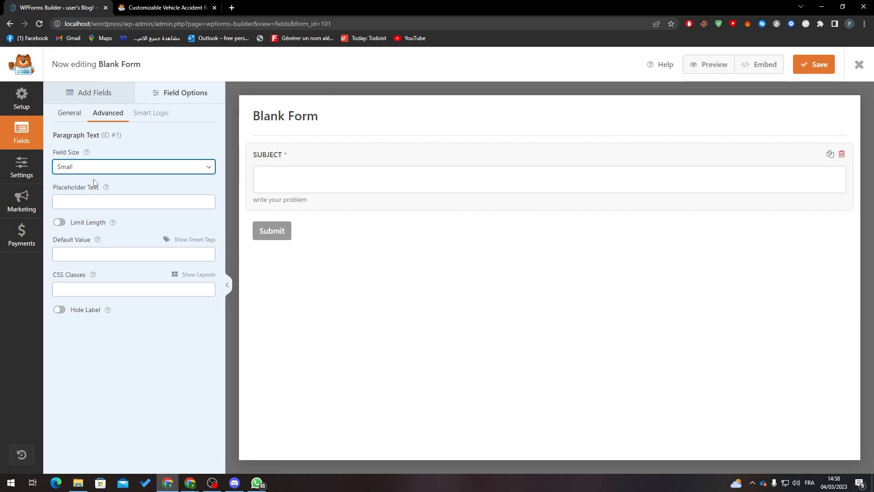
left_click(59, 222)
left_click(160, 246)
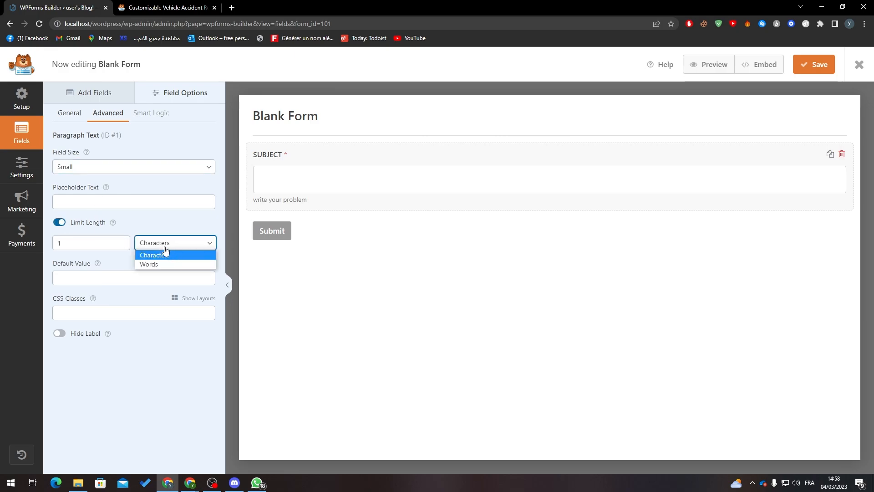
left_click(163, 247)
left_click(91, 246)
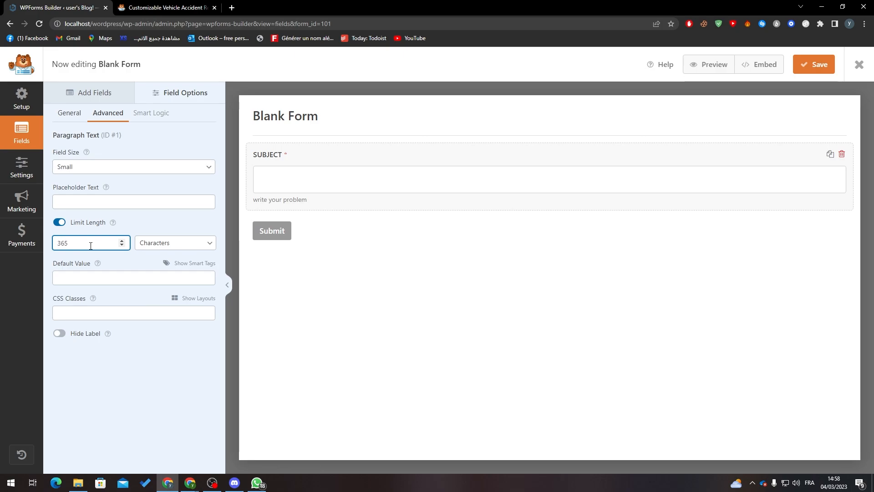
left_click(131, 348)
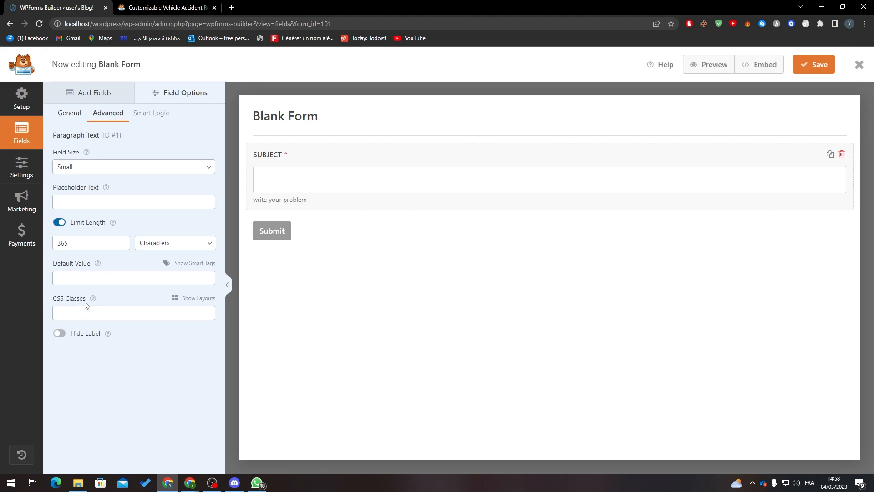
Try Smart Logic, dismiss the PRO upgrade notice, and return to Add Fields
left_click(148, 112)
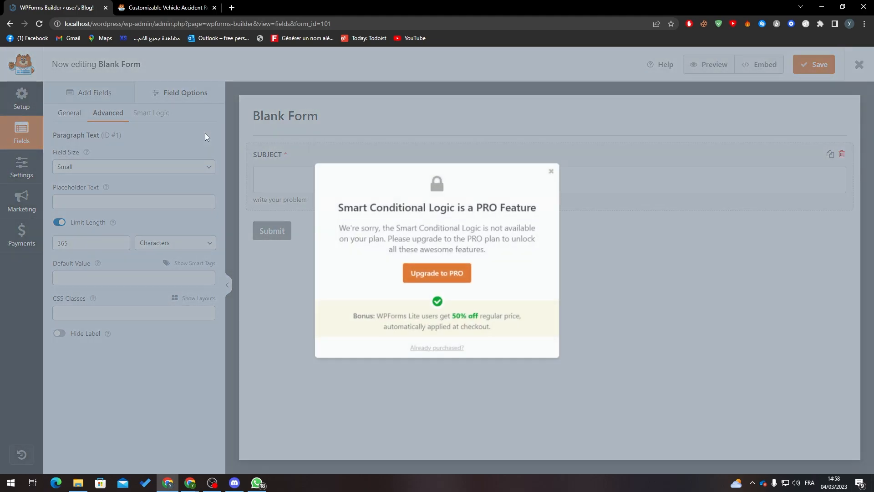
left_click(554, 170)
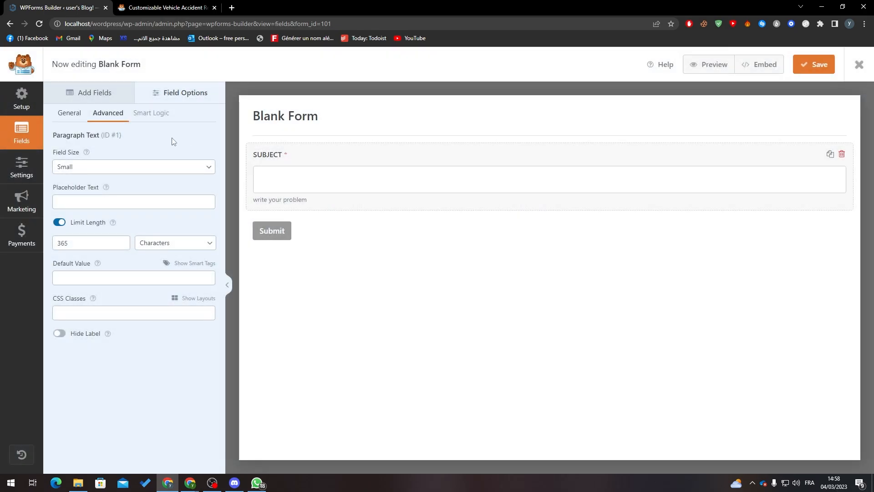
left_click(114, 97)
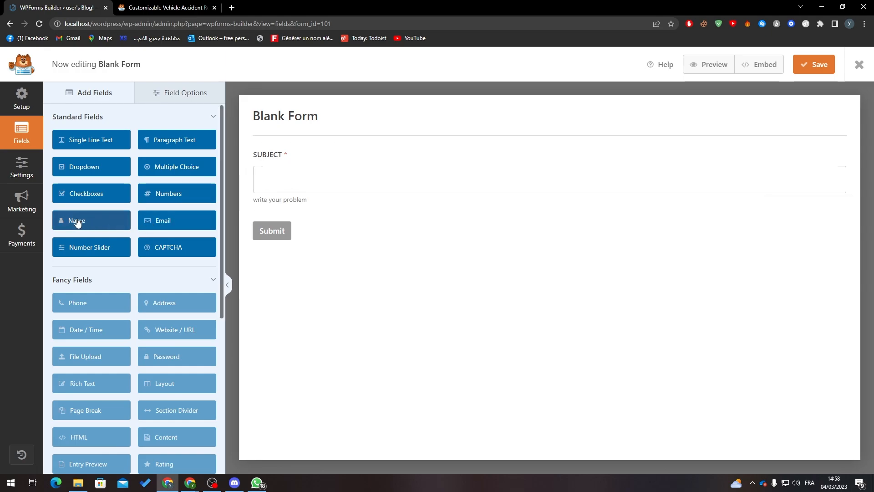
Add a Name field at the top of the form and an Email field beneath it
left_click_drag(248, 170, 267, 164)
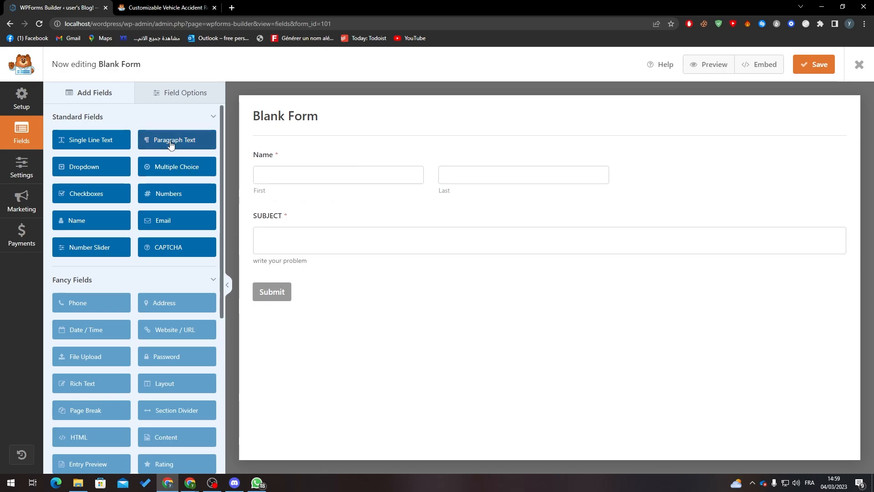
left_click_drag(159, 223, 268, 205)
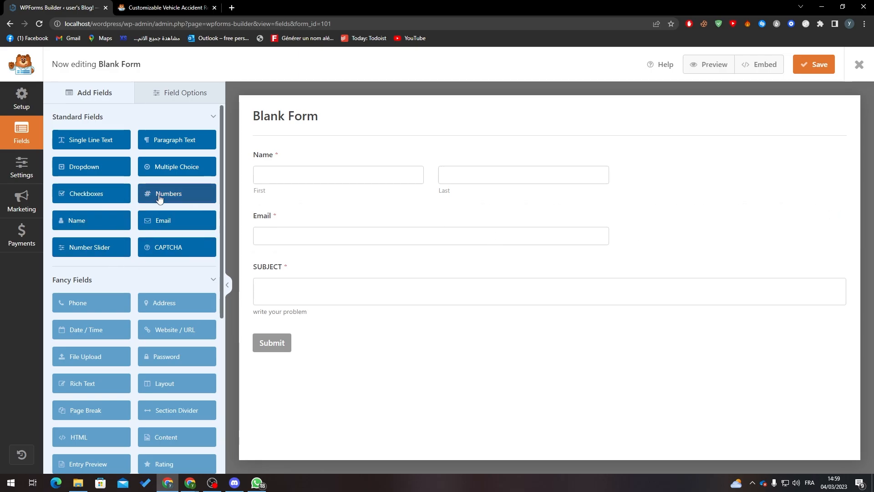
Add a Numbers field labelled 'Phone number' between Email and SUBJECT
left_click_drag(175, 195, 286, 272)
left_click(275, 272)
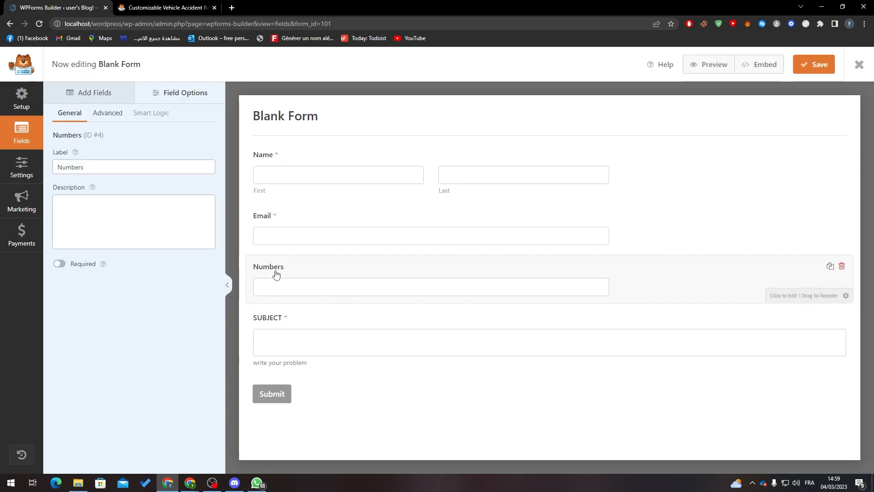
double_click(136, 169)
type("pHONE")
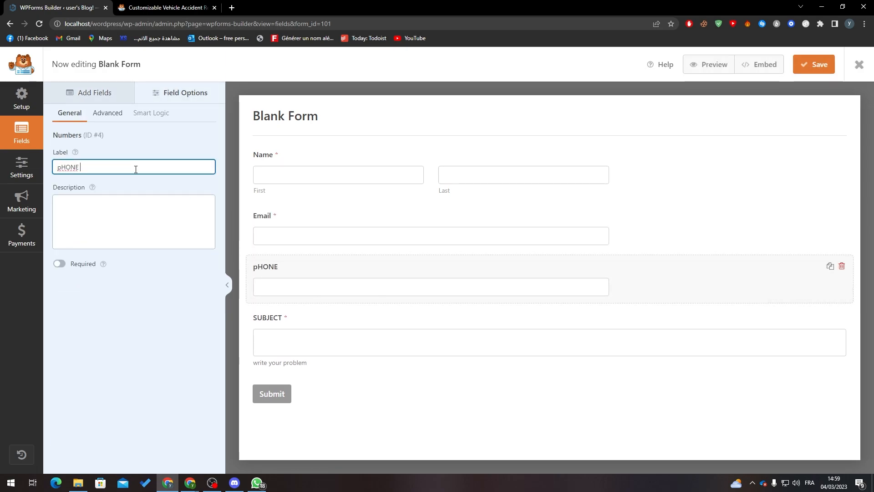
key("BackSpace")
key("BackSpace")
key("BackSpace")
key("BackSpace")
key("BackSpace")
type("Phone number")
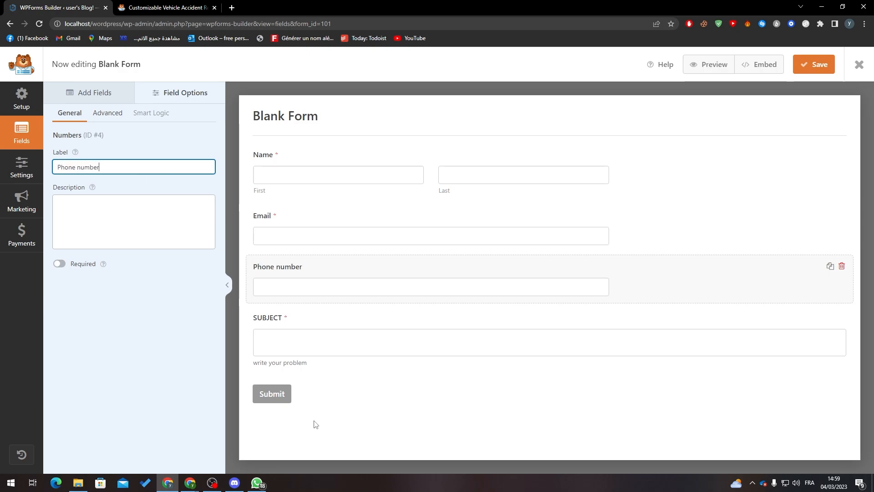
left_click(316, 424)
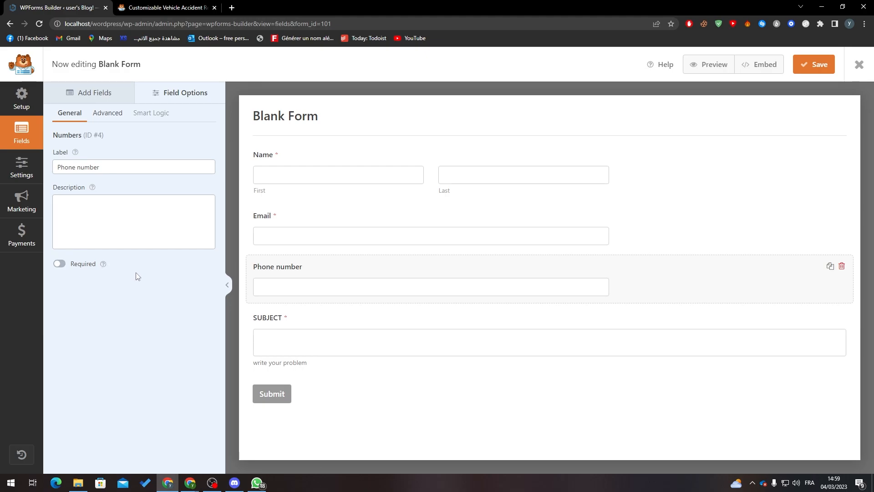
Try the PRO Phone field and dismiss its upgrade notice
left_click(87, 96)
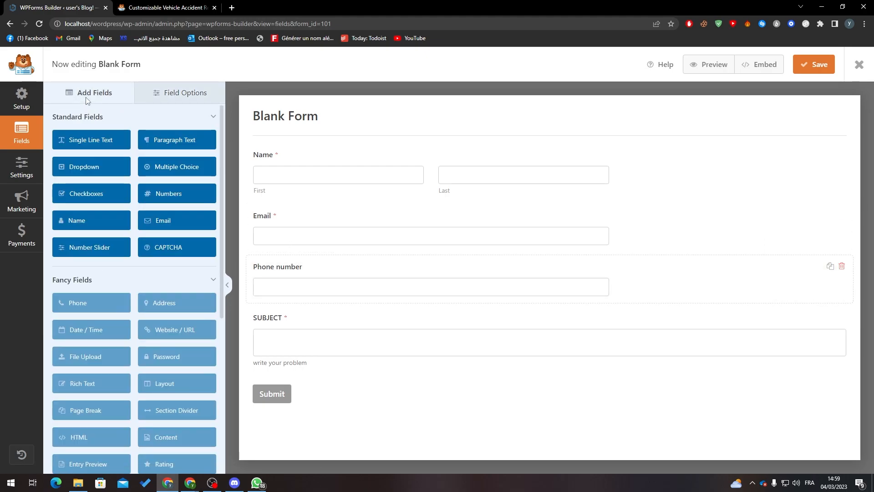
left_click(324, 287)
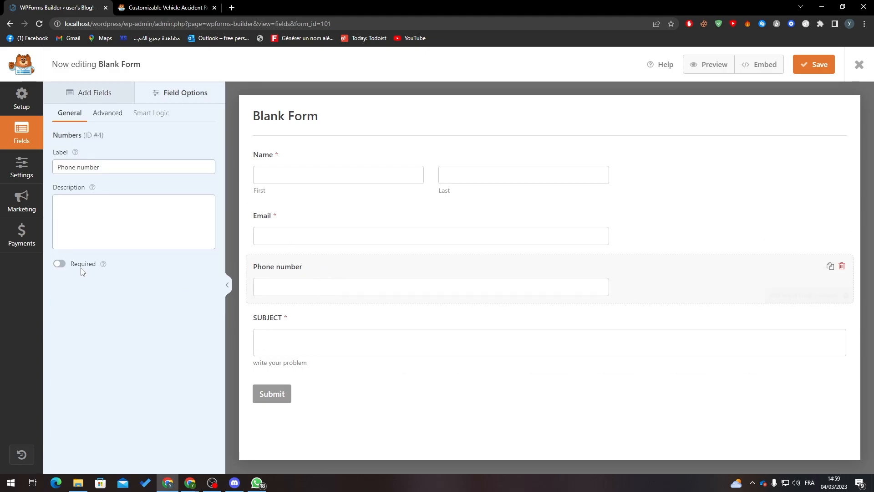
left_click(78, 95)
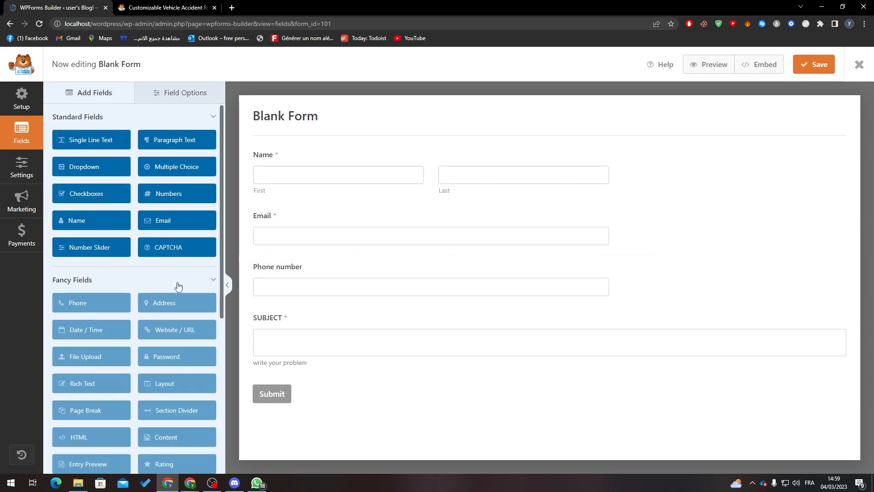
mouse_move(223, 290)
left_mouse_down()
mouse_move(223, 312)
mouse_move(222, 298)
left_mouse_up()
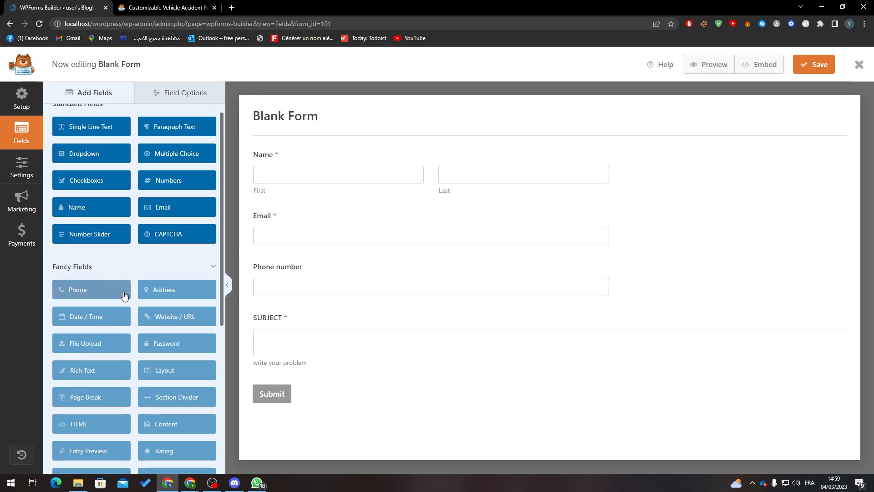
left_click(106, 291)
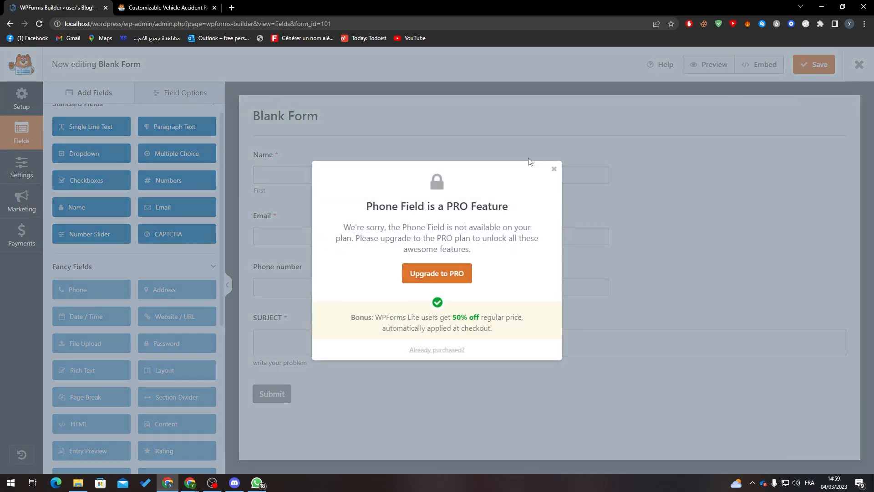
left_click(554, 170)
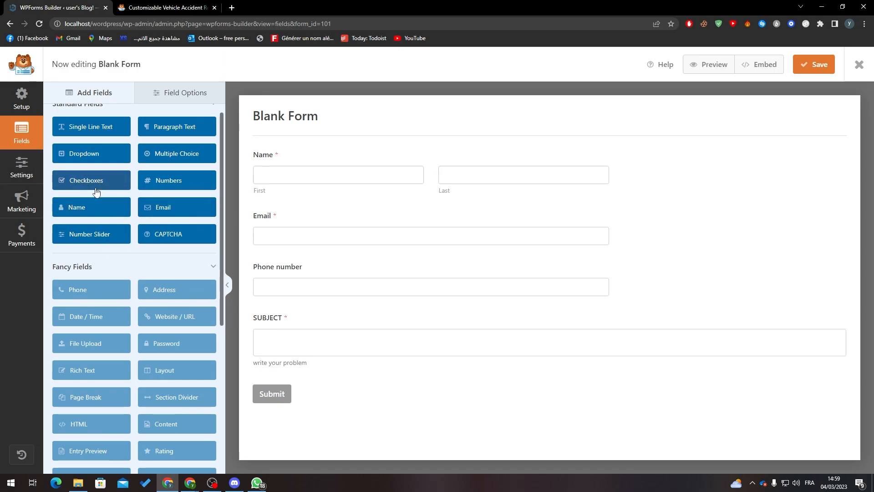
Add a Checkboxes field labelled 'Are u single' below Phone number
left_click_drag(61, 185, 313, 325)
left_click(313, 328)
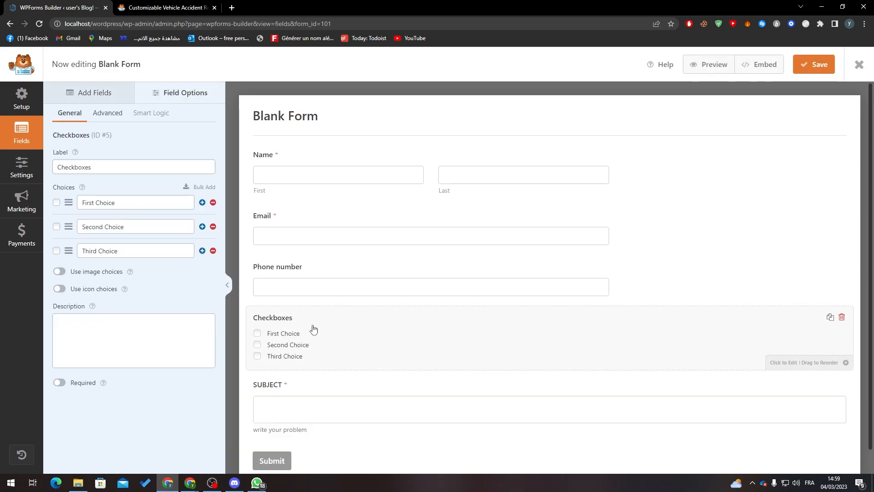
left_click(128, 167)
double_click(128, 166)
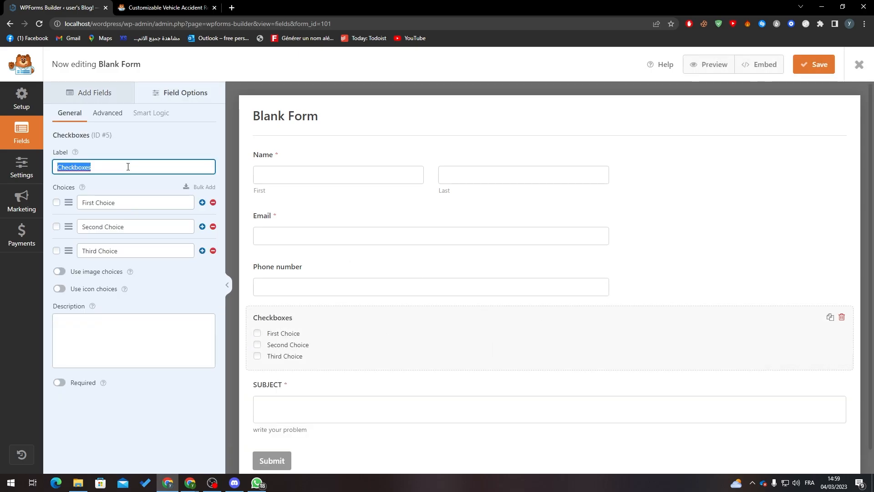
type("Are u")
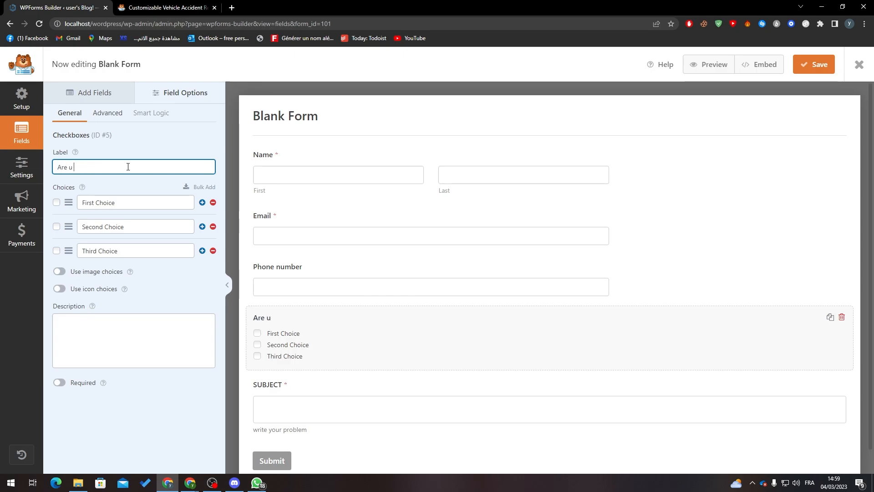
type(" single")
Set the choices to Yes, No and Maybe and make the question required, without image choices
triple_click(129, 201)
type("T")
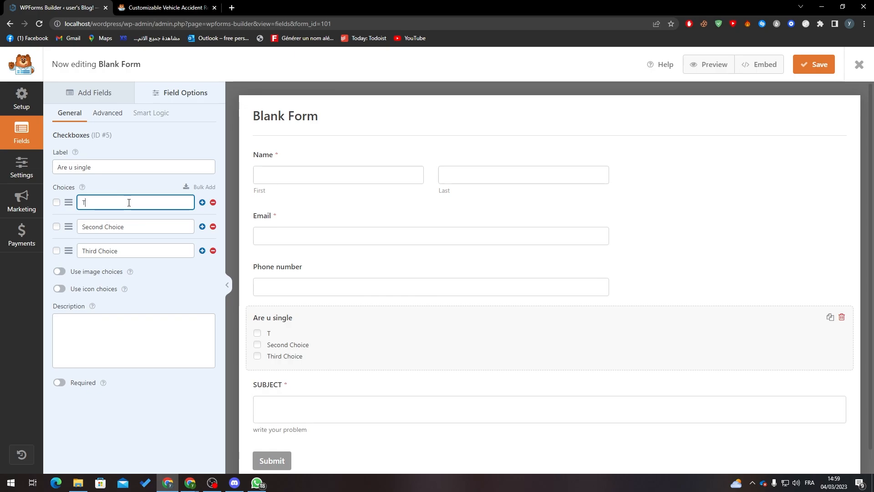
triple_click(146, 224)
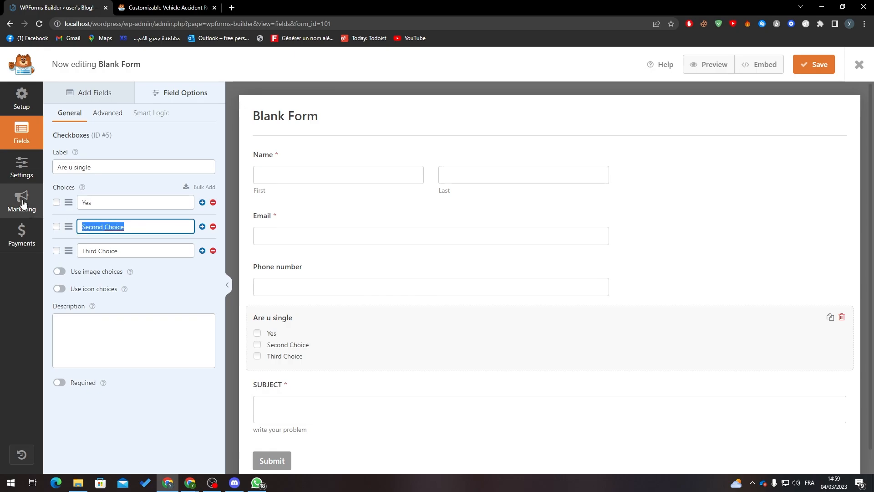
type("No")
triple_click(108, 248)
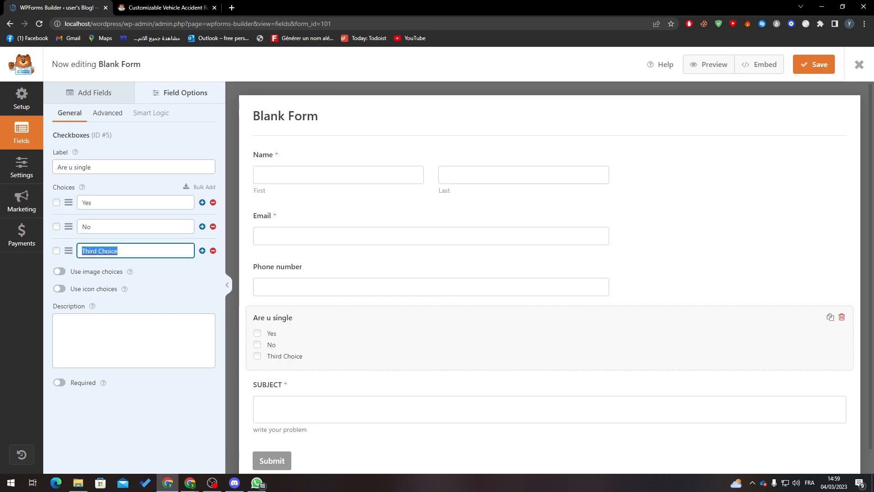
type("Maybe")
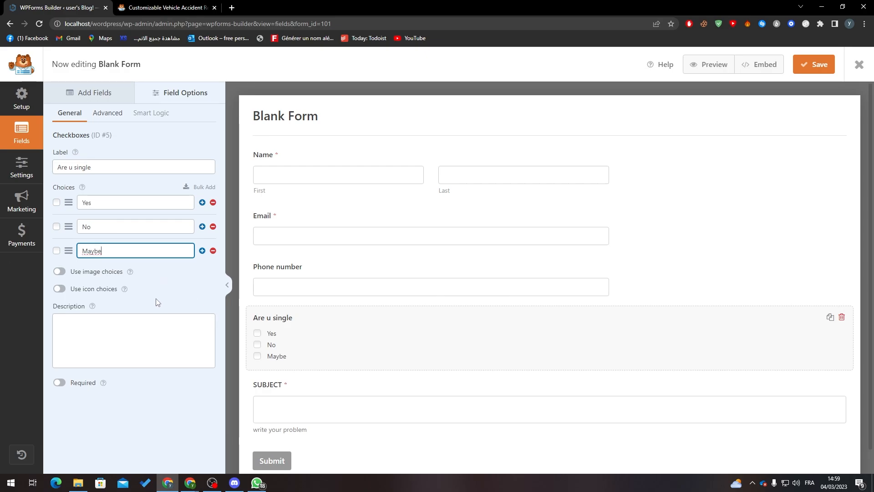
left_click(67, 384)
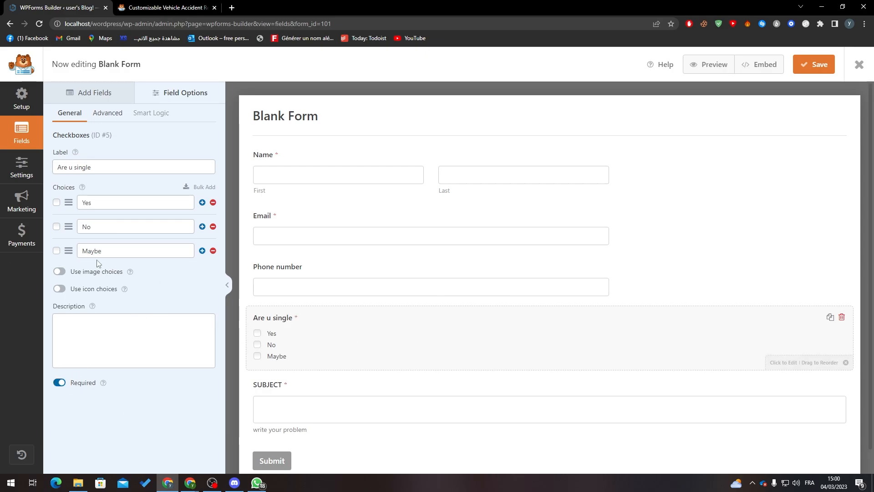
left_click(58, 272)
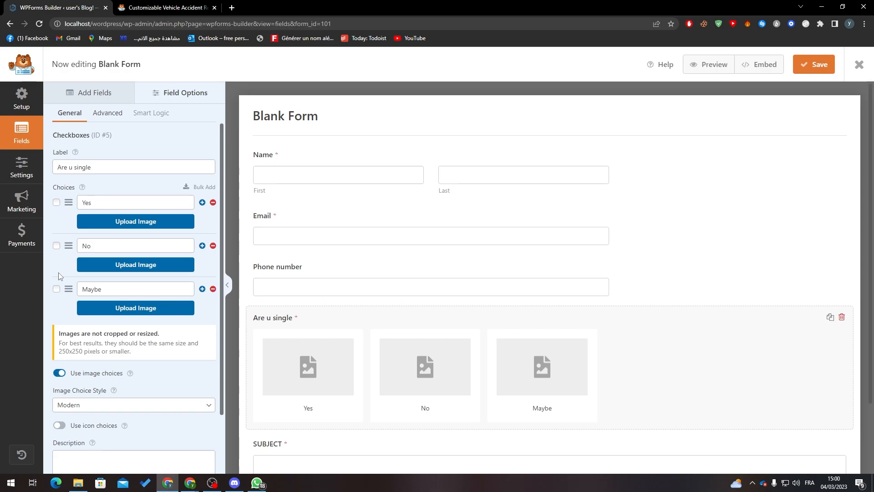
left_click(59, 373)
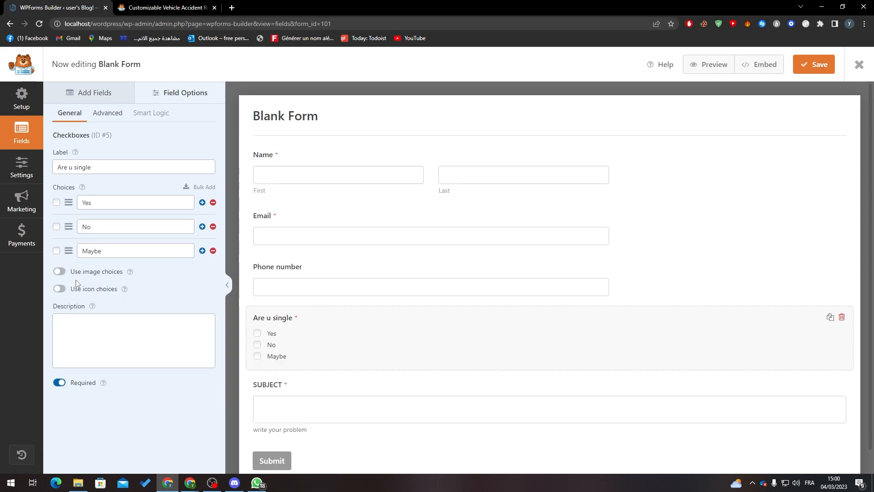
Decline icon choices and add the description 'we'll need those for some more information about you'
left_click(60, 289)
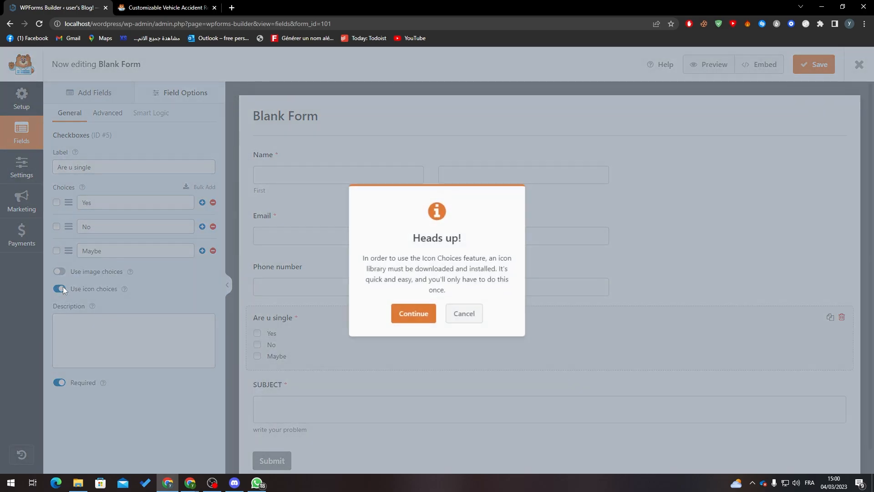
left_click(465, 315)
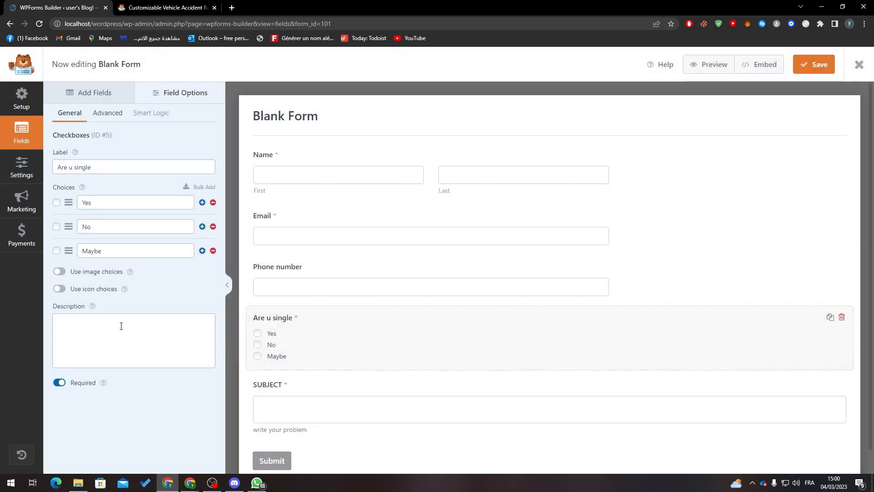
left_click(105, 325)
type("we")
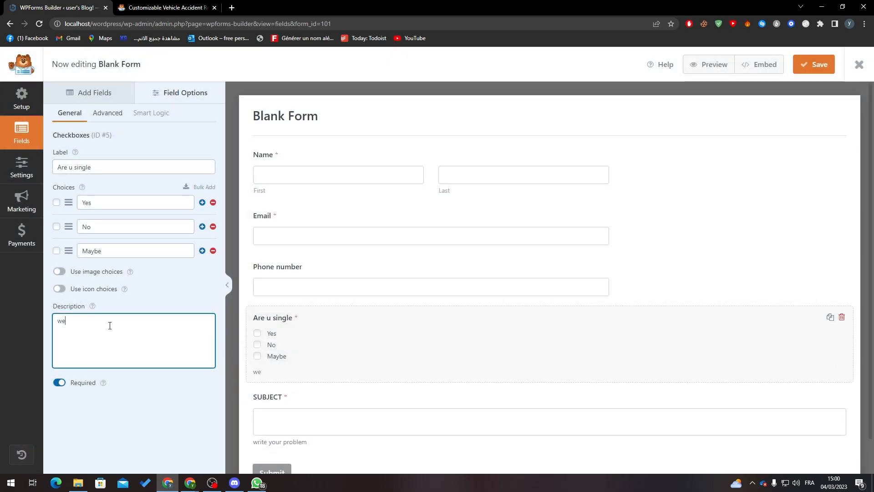
type("'ll need those for some more information")
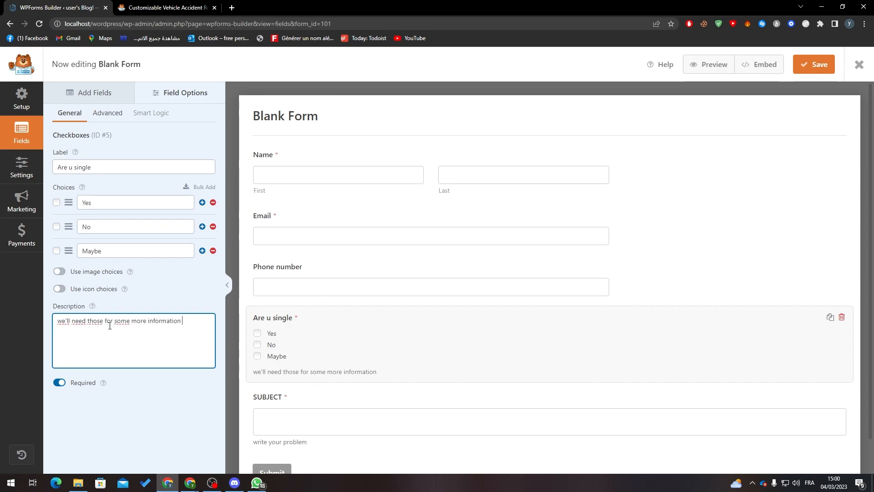
type("about you")
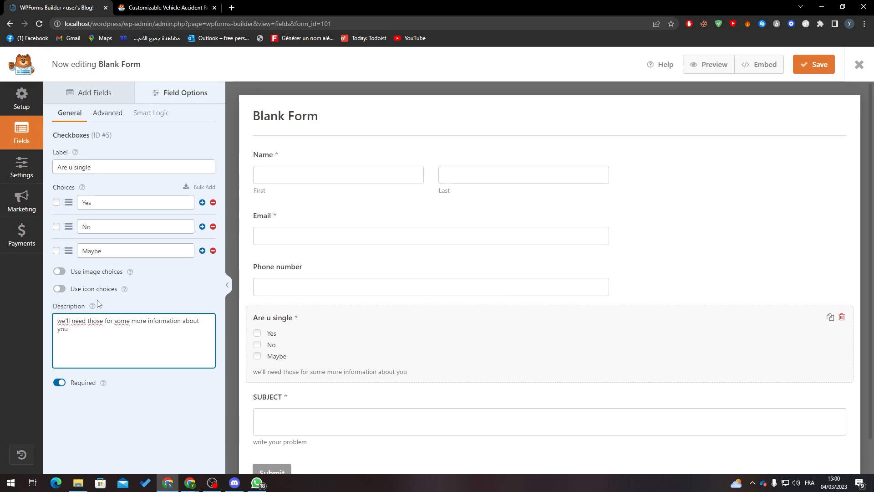
left_click(104, 113)
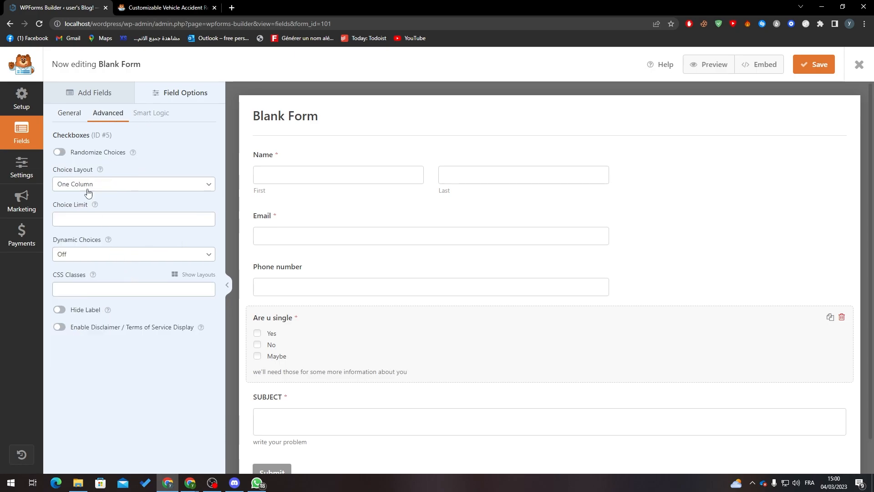
Randomize the 'Are u single' choices and set its choice limit to 1
left_click(60, 152)
left_click(196, 219)
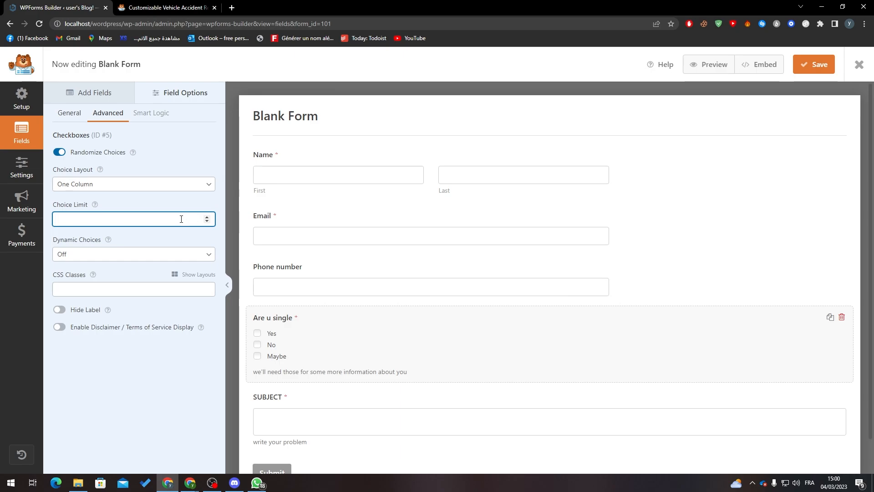
left_click(132, 385)
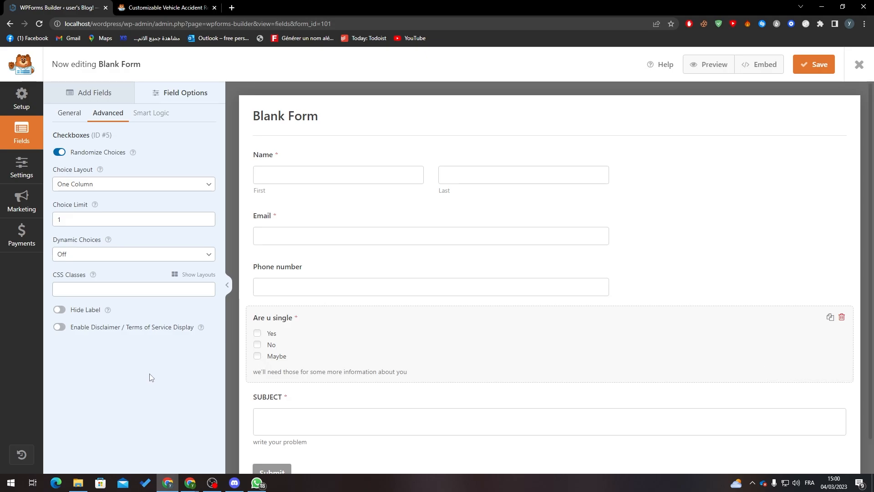
left_click(82, 95)
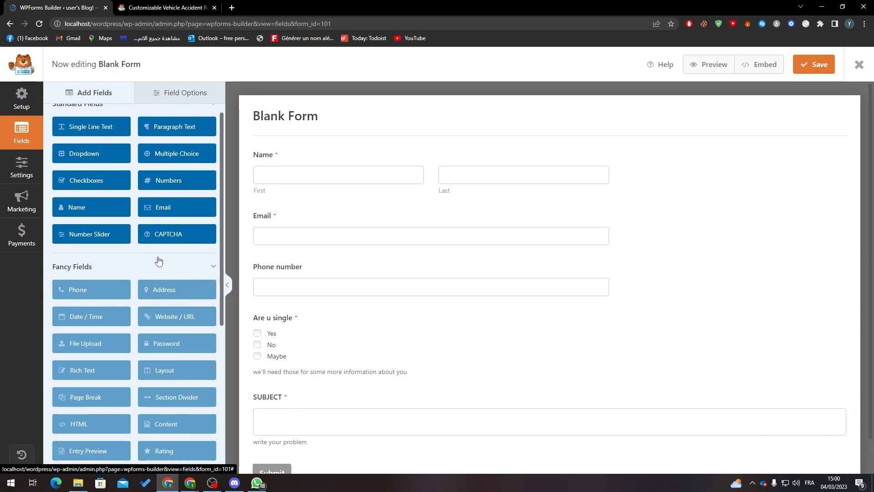
Try adding a CAPTCHA field, then open WPForms Settings from the warning in a new tab
left_click(182, 234)
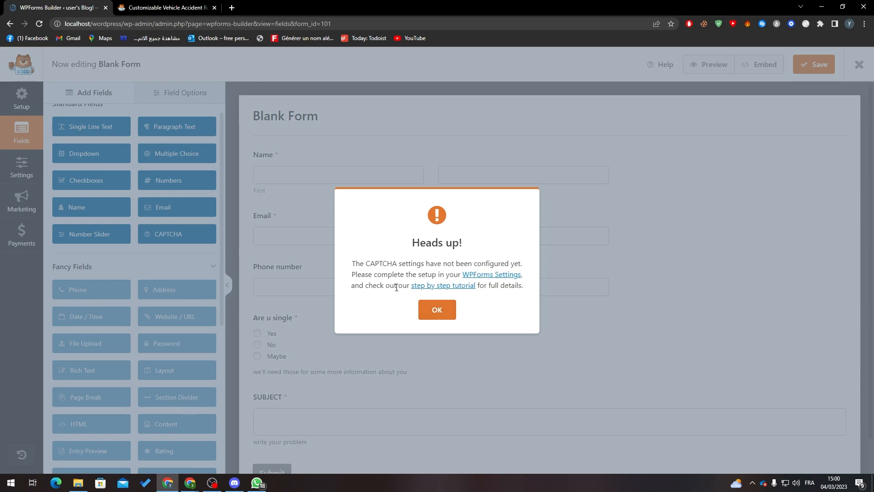
right_click(476, 275)
left_click(496, 281)
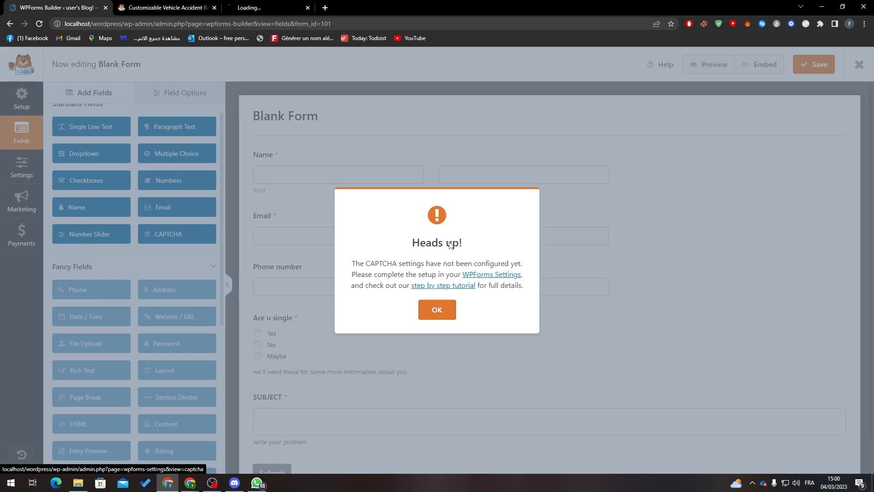
Dismiss the warning, pick hCaptcha as the CAPTCHA service, save settings, and return to the builder
left_click(436, 310)
left_click(286, 5)
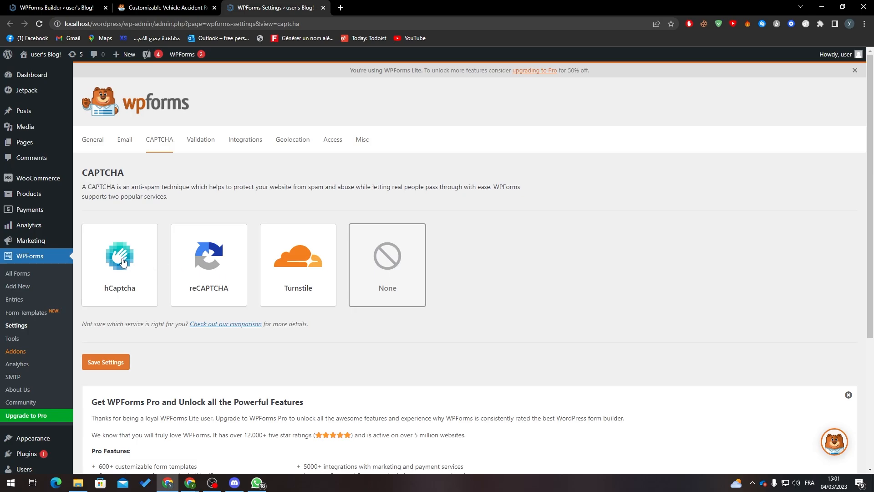
left_click(141, 264)
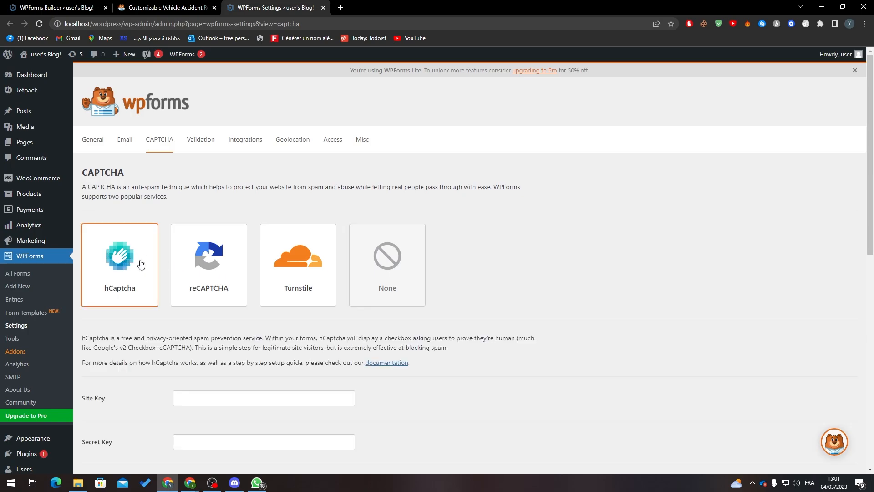
scroll(250, 194, "down", 5)
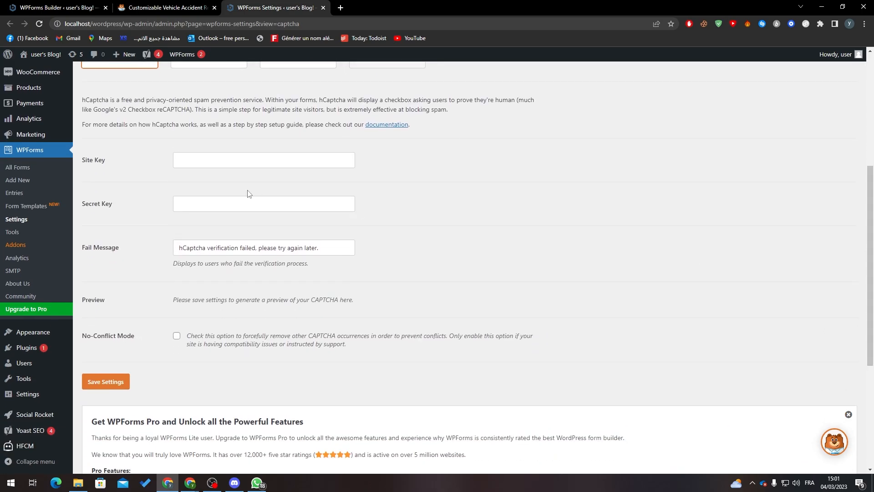
left_click(113, 203)
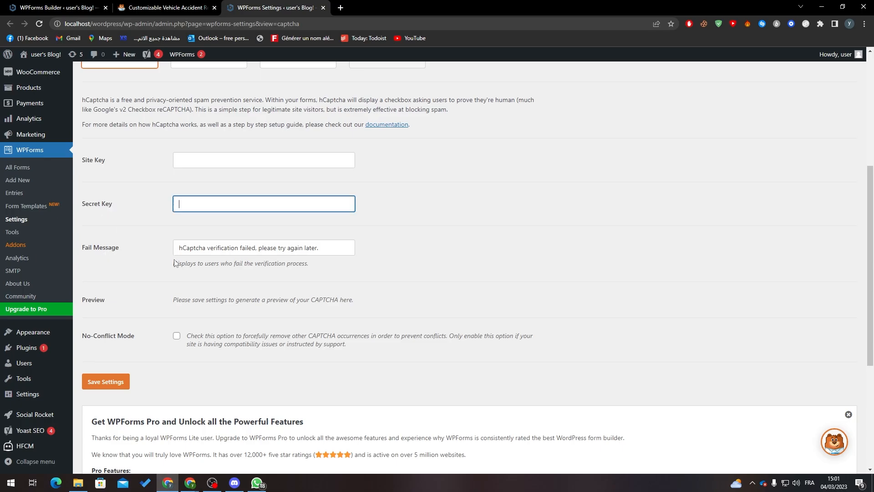
left_click(108, 381)
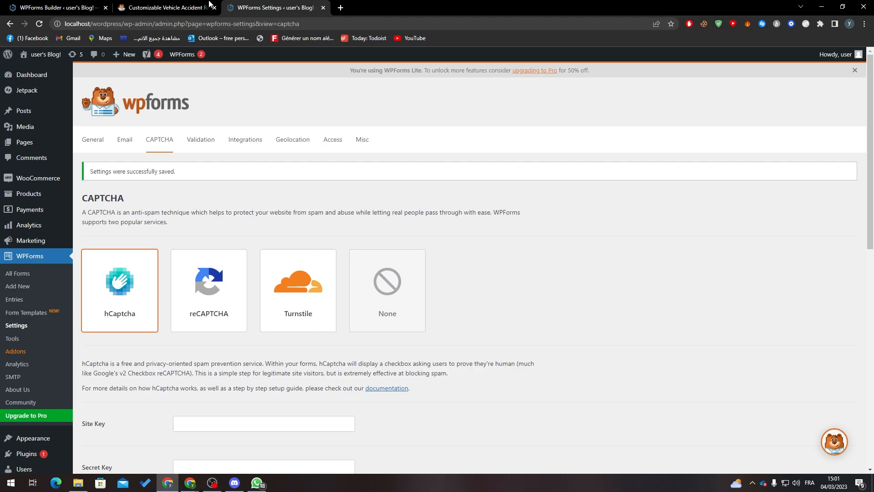
left_click(209, 4)
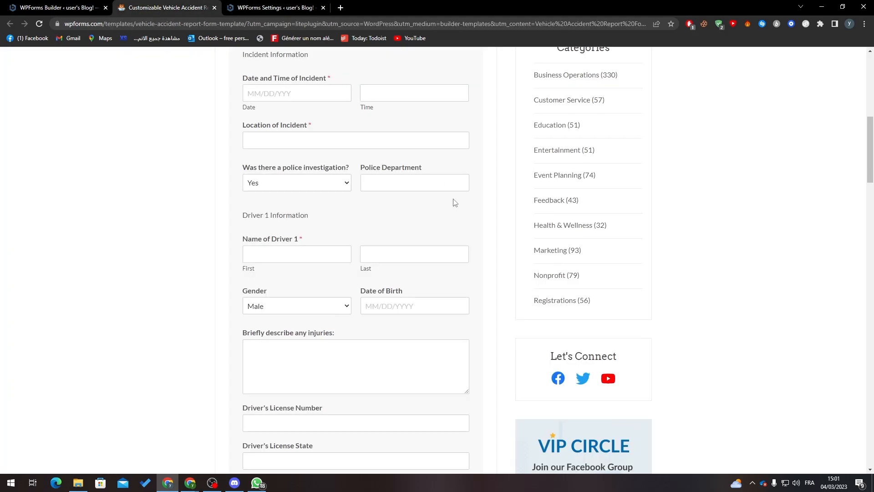
left_click(88, 5)
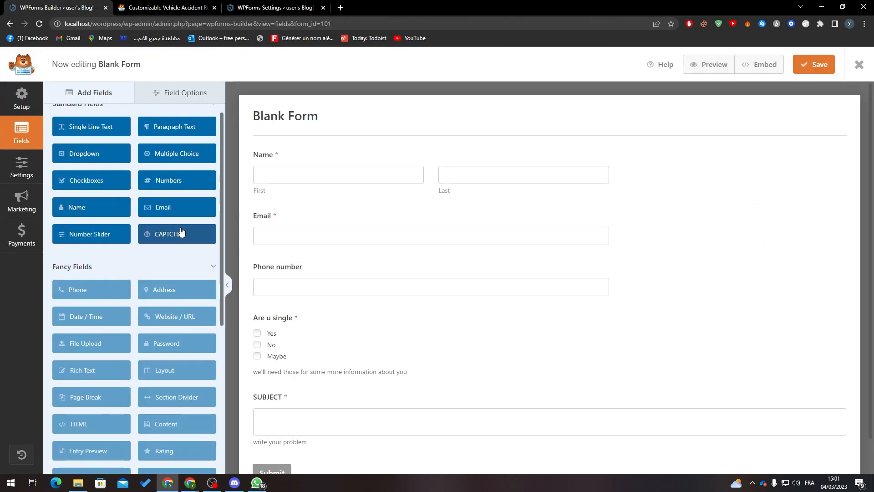
Retry the CAPTCHA field, dismiss the not-configured warning, recheck CAPTCHA settings, and return to the builder
left_click(189, 245)
left_click(437, 310)
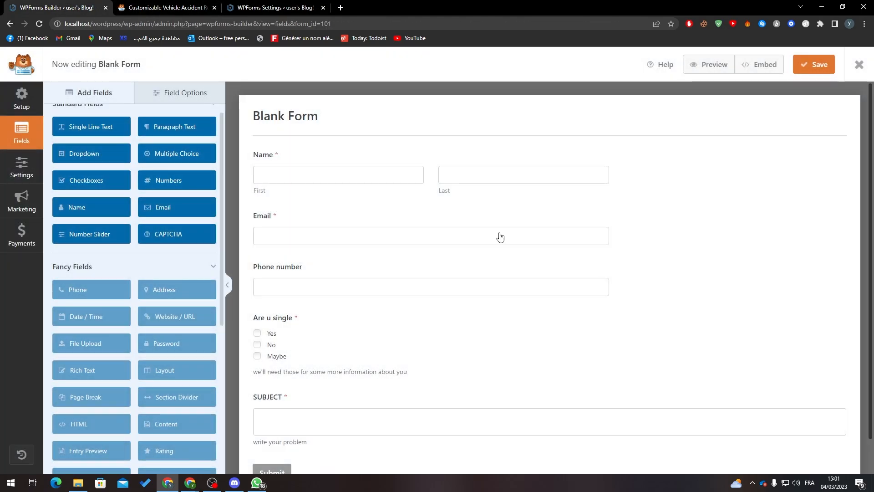
left_click(259, 5)
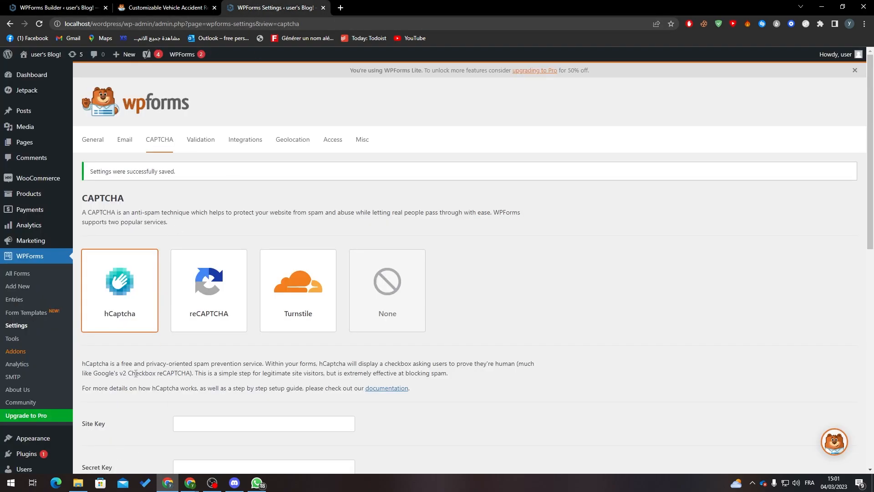
left_click(137, 7)
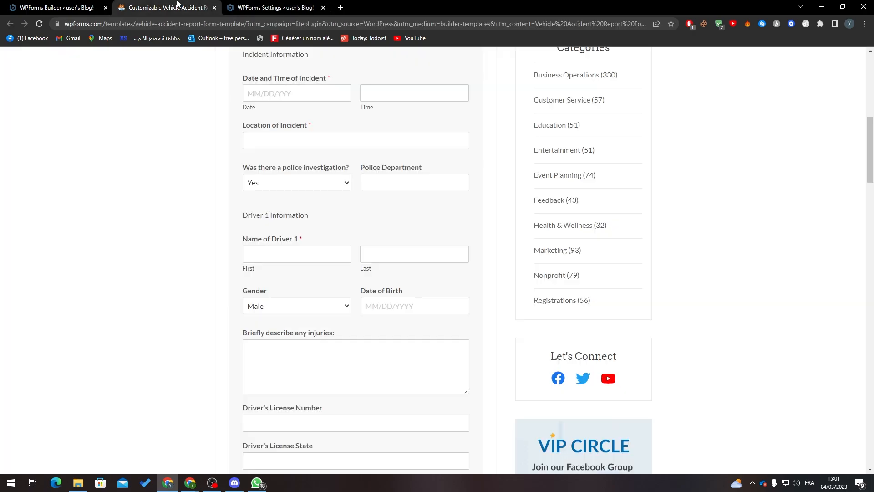
left_click(68, 8)
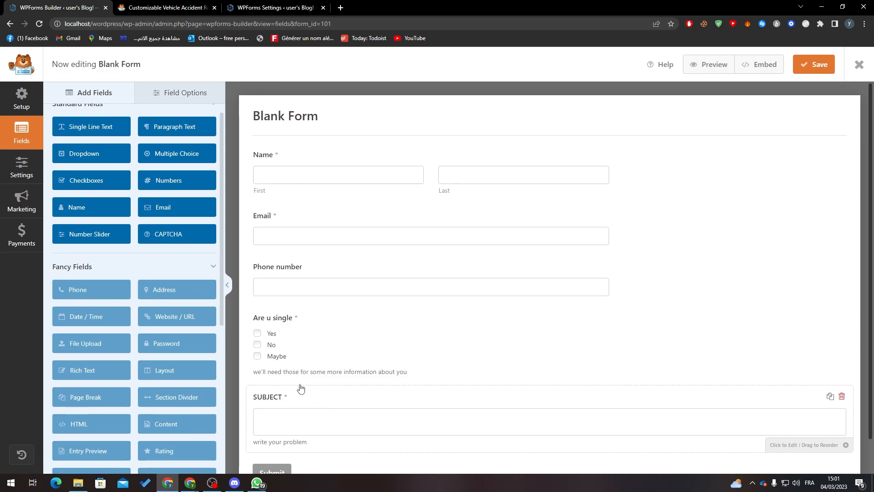
In the form's general settings, rename it 'Analytics Form', set the submit button to 'Send', and save
left_click(313, 122)
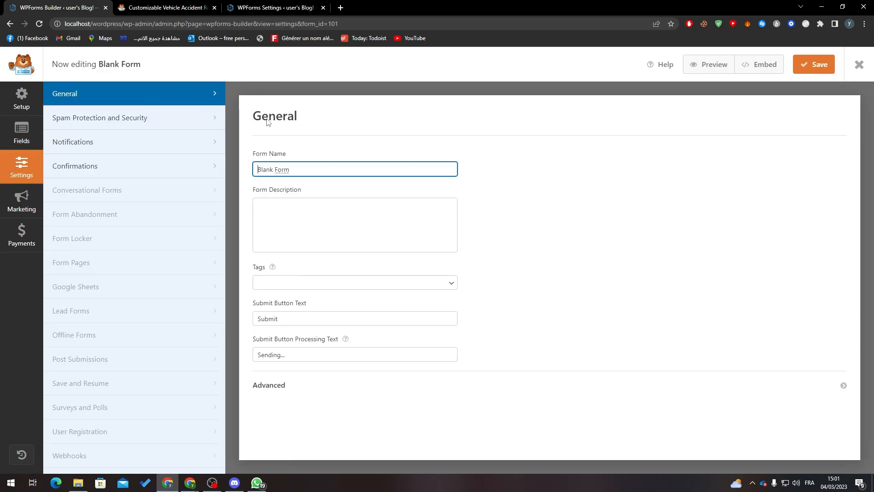
triple_click(303, 169)
type("alytics")
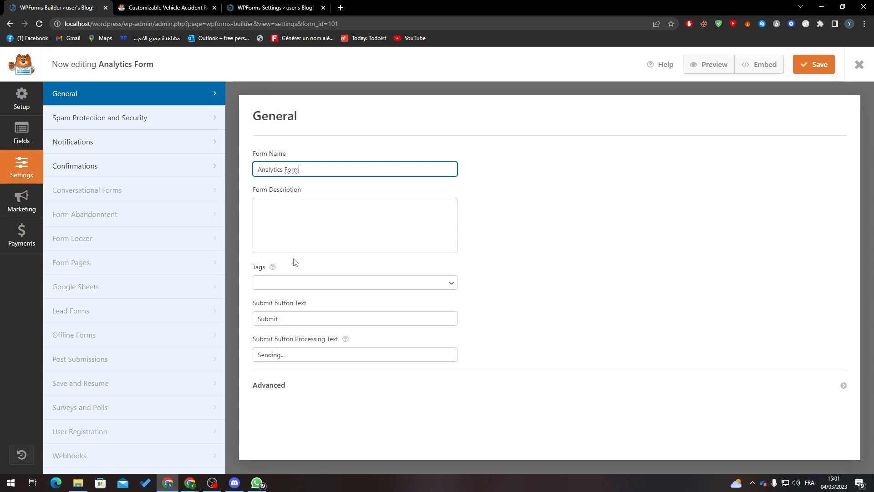
left_click(283, 283)
left_click(624, 295)
double_click(332, 322)
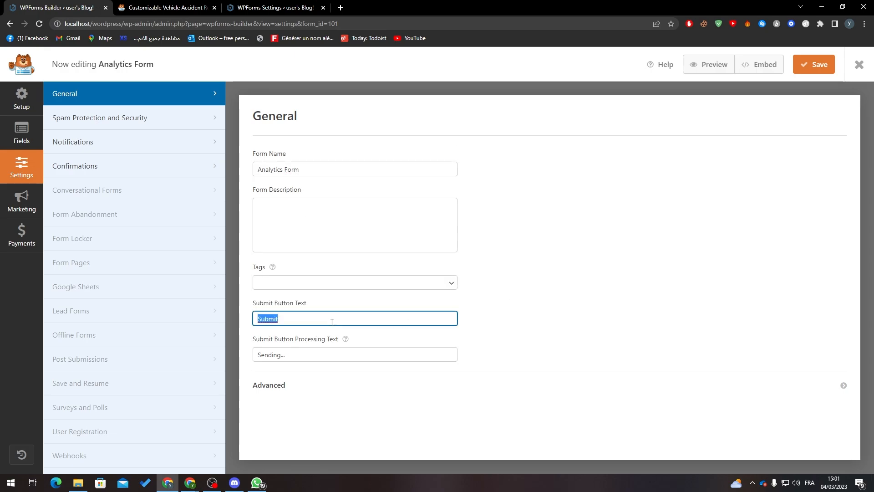
type("Send")
left_click(341, 377)
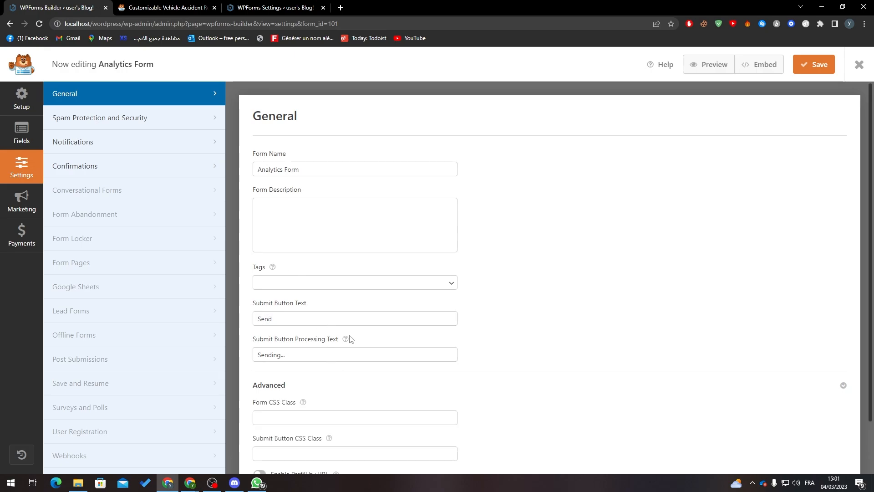
left_click(501, 379)
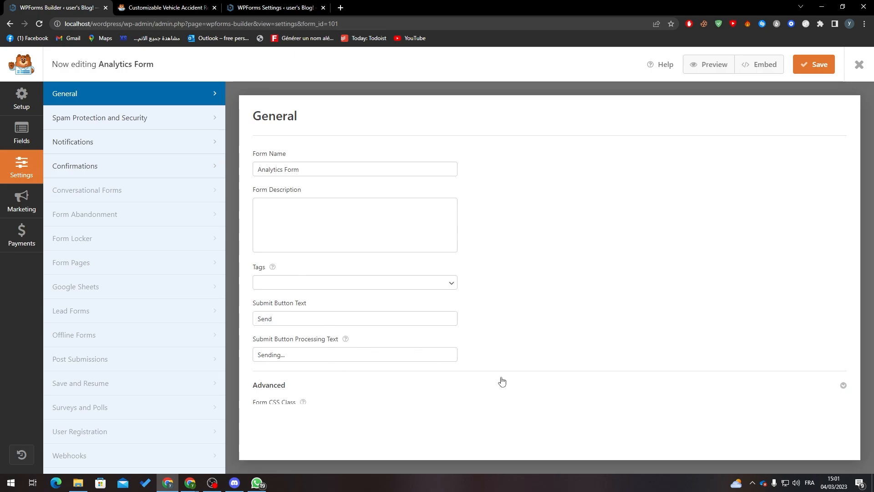
left_click(819, 64)
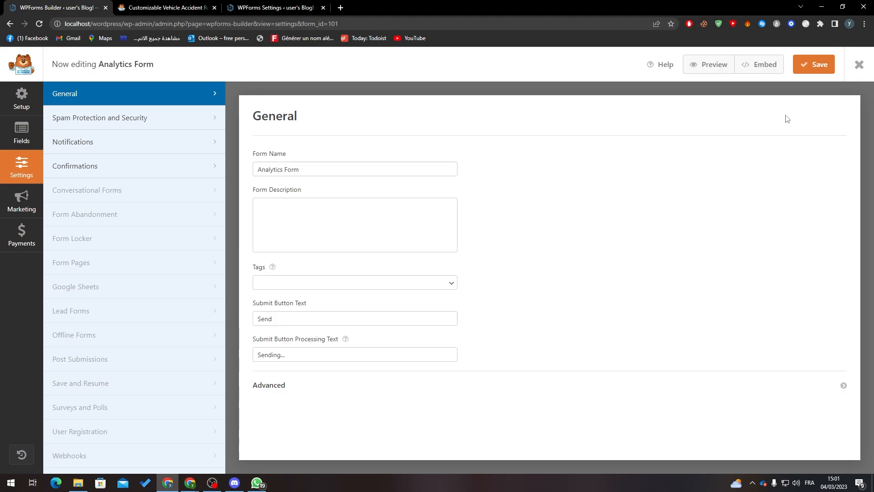
Check the 'Analytics Form' name in Setup, then go back to the form's Fields list
left_click(22, 132)
left_click(19, 109)
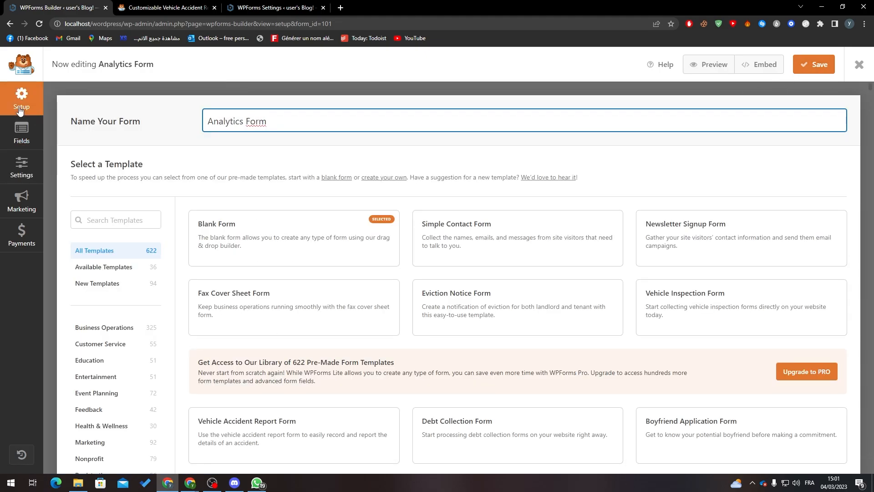
double_click(275, 126)
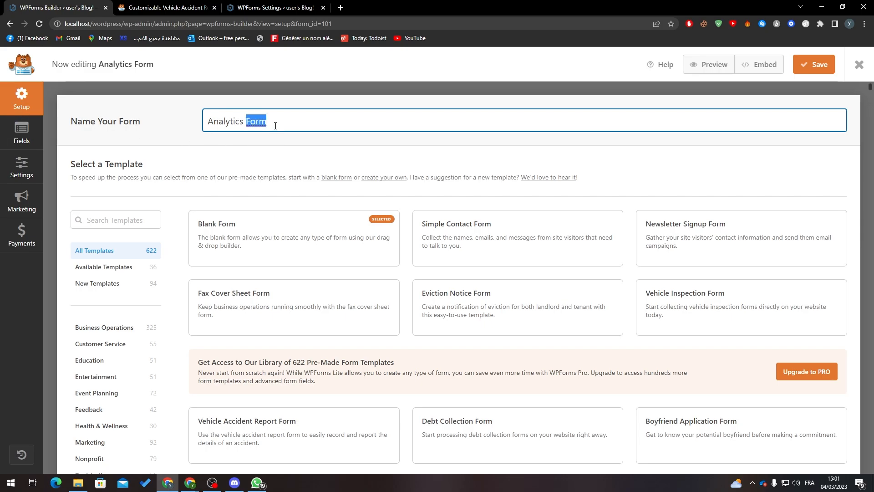
left_click(322, 129)
left_click_drag(323, 129, 191, 123)
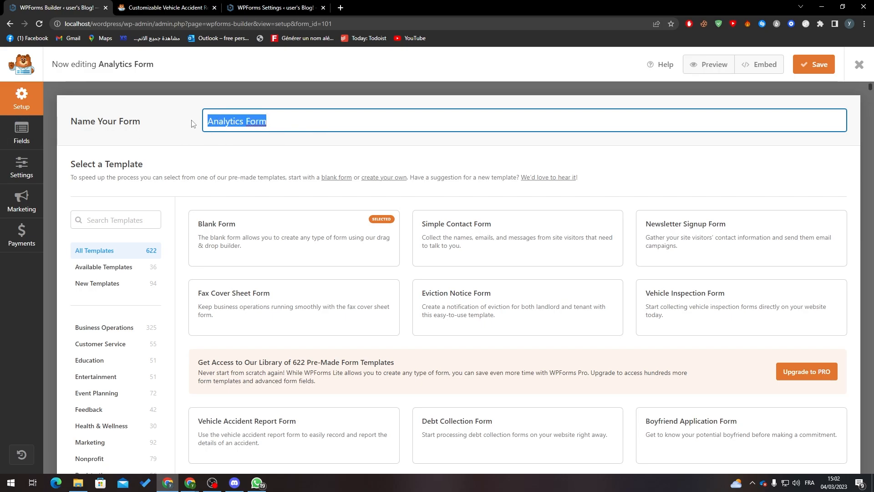
left_click(173, 162)
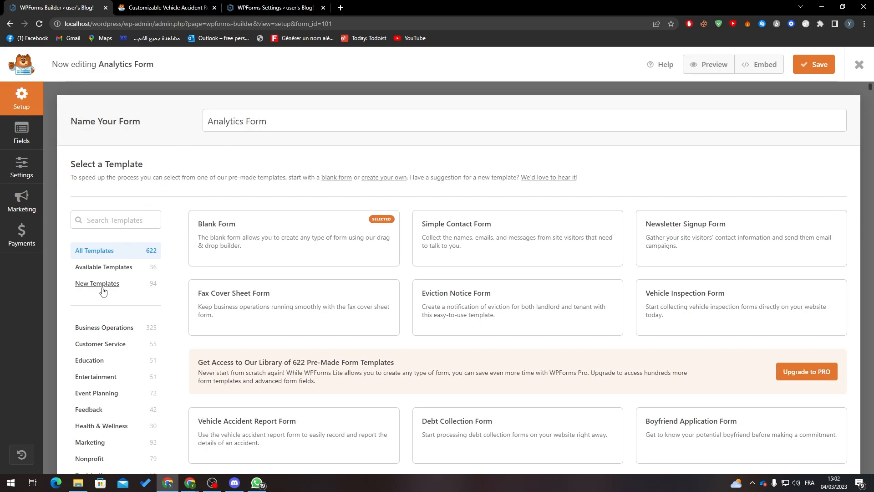
left_click(21, 132)
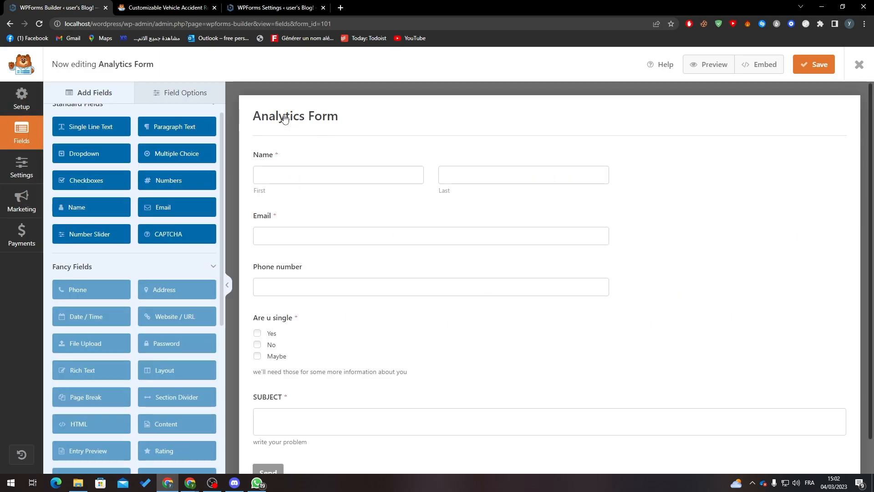
left_click(182, 93)
left_click(118, 94)
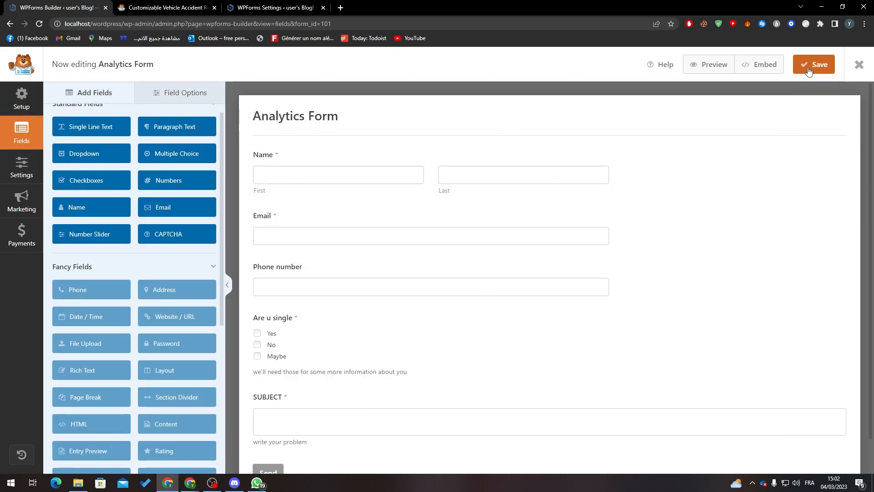
Embed the form in a new page named 'Tell us about you'
left_click(763, 66)
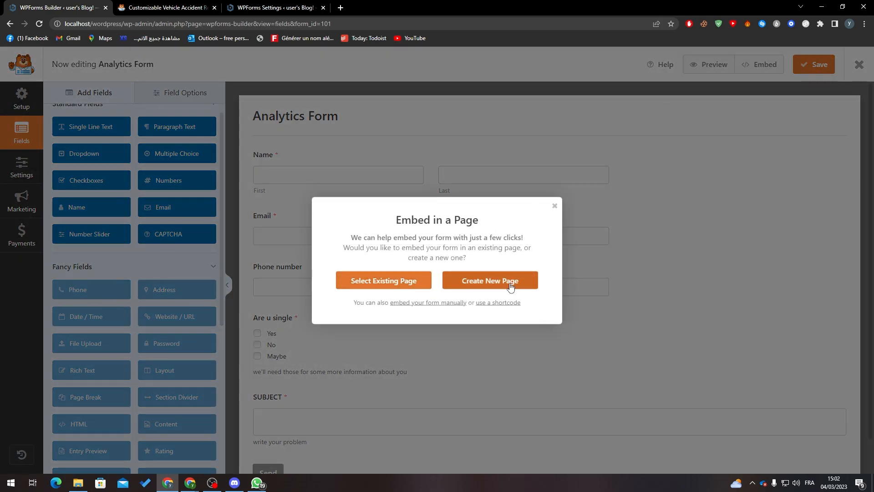
left_click(487, 283)
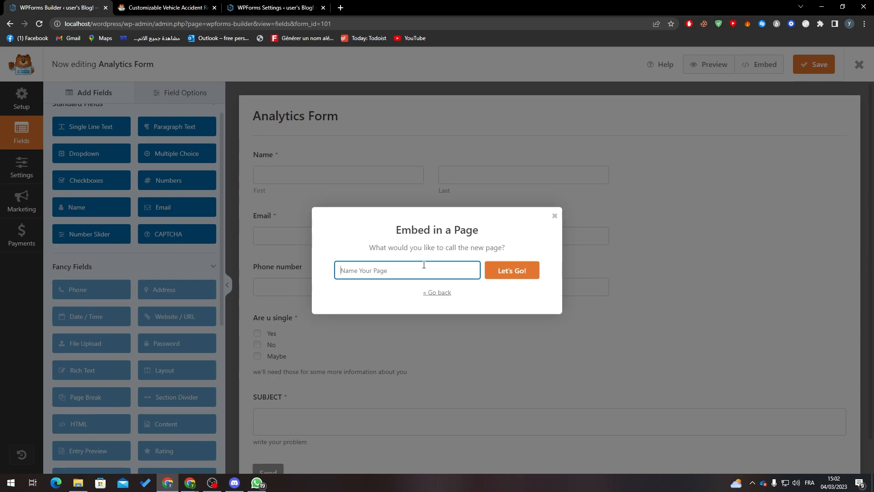
type("Tell us about you")
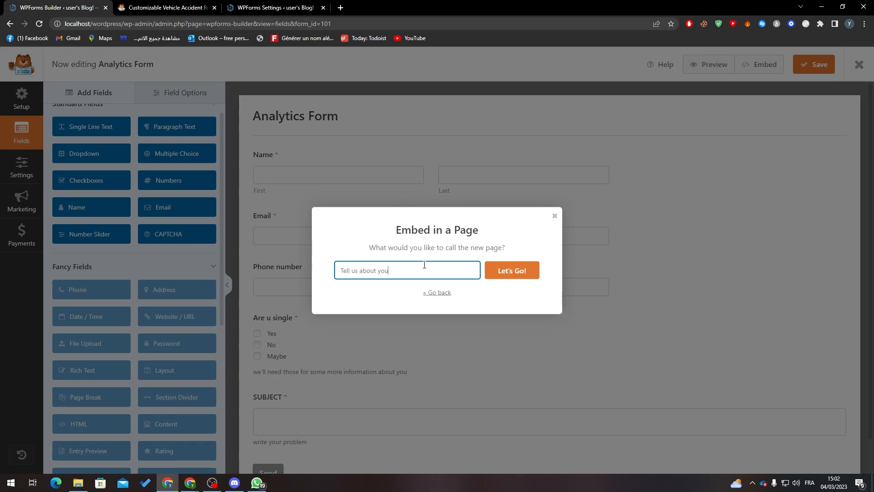
left_click(501, 276)
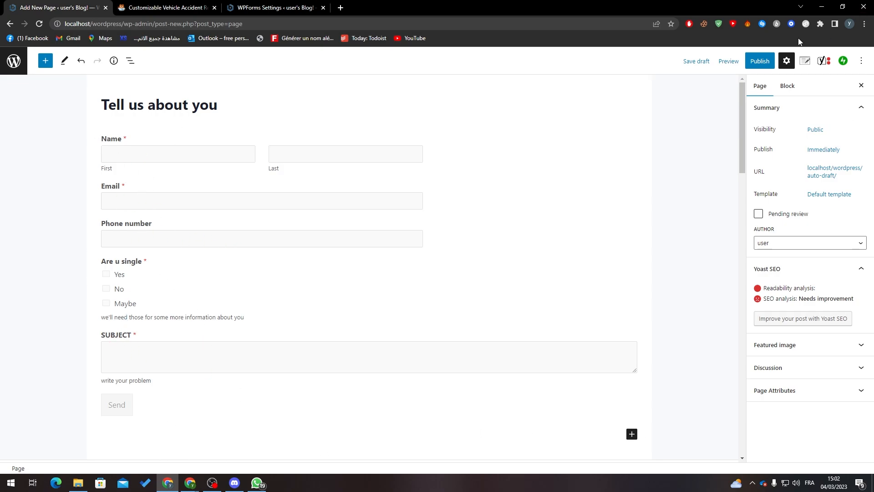
Publish the 'Tell us about you' page and view it live
left_click(760, 60)
left_click(781, 60)
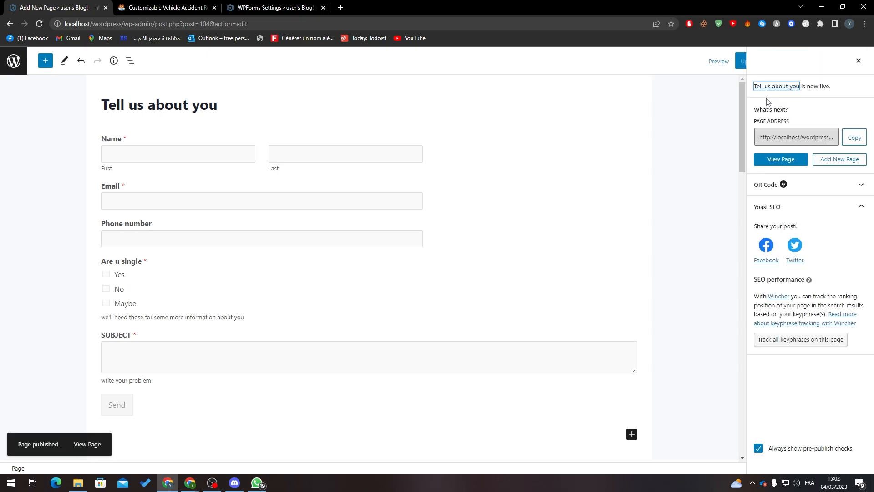
left_click(781, 159)
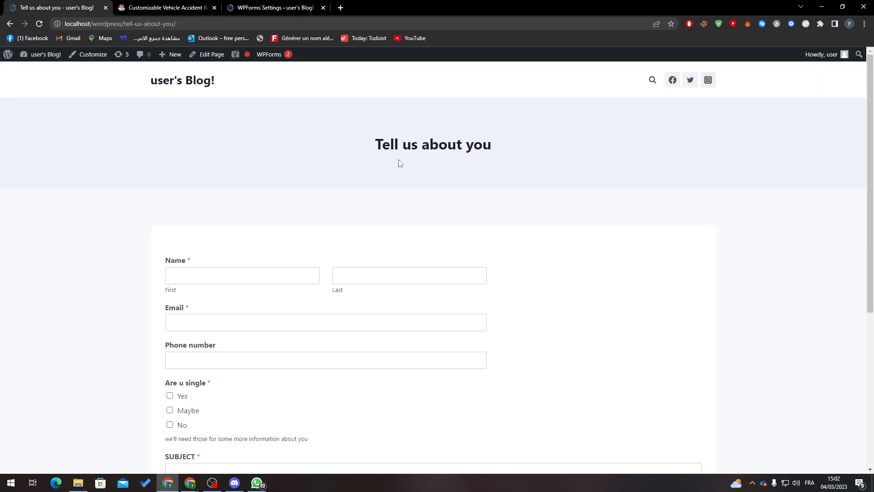
Enter test text 'zaeazeza', 'azezaeaz' and 'azeazezae' in First, Last and Email, leaving Phone empty
left_click(211, 273)
type("zaeazeza")
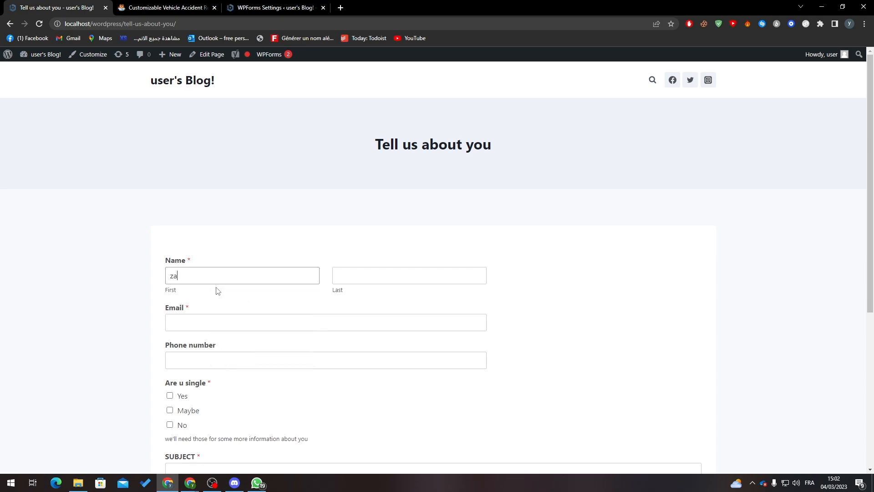
left_click(384, 275)
type("azezaeaz")
left_click(218, 318)
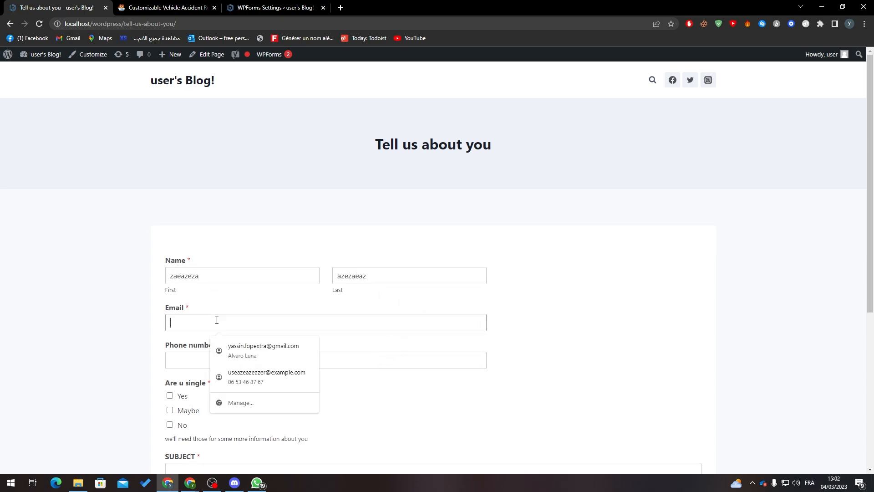
type("azeazezae")
left_click(198, 358)
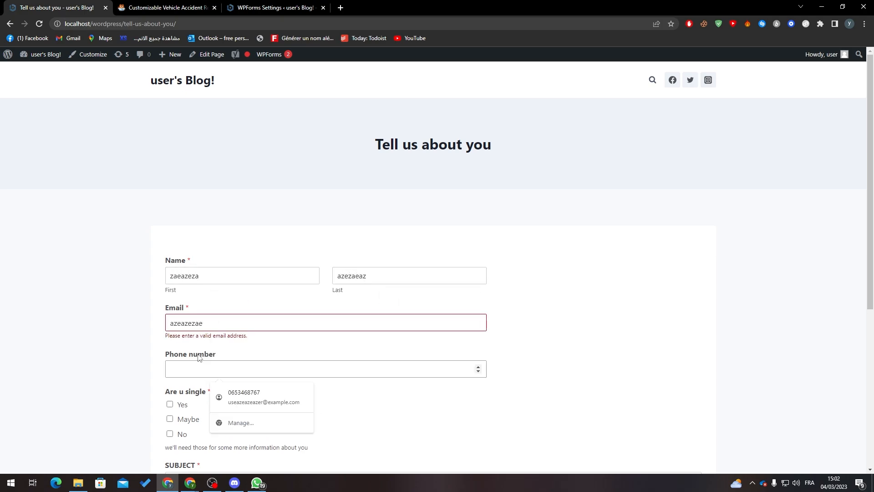
type("32132131")
left_click_drag(201, 369, 135, 372)
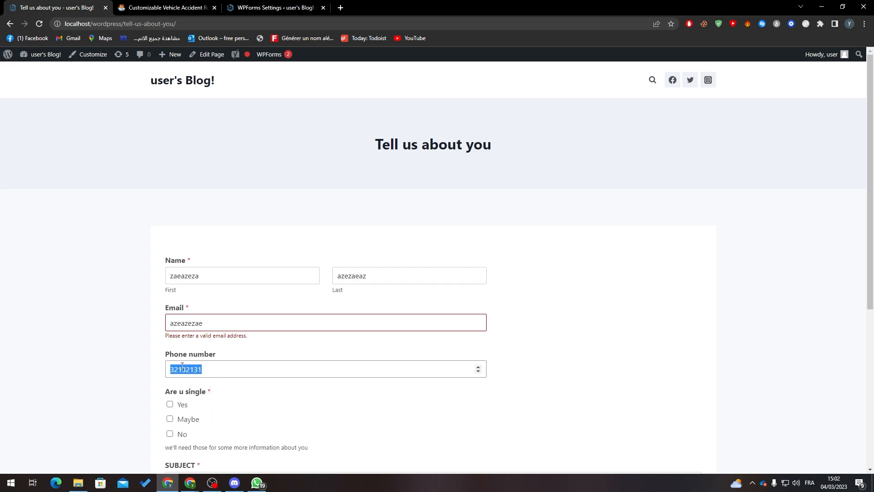
type("1231232")
key("BackSpace")
key("BackSpace")
key("BackSpace")
key("BackSpace")
key("BackSpace")
key("BackSpace")
key("BackSpace")
left_click_drag(873, 197, 858, 306)
left_click(857, 304)
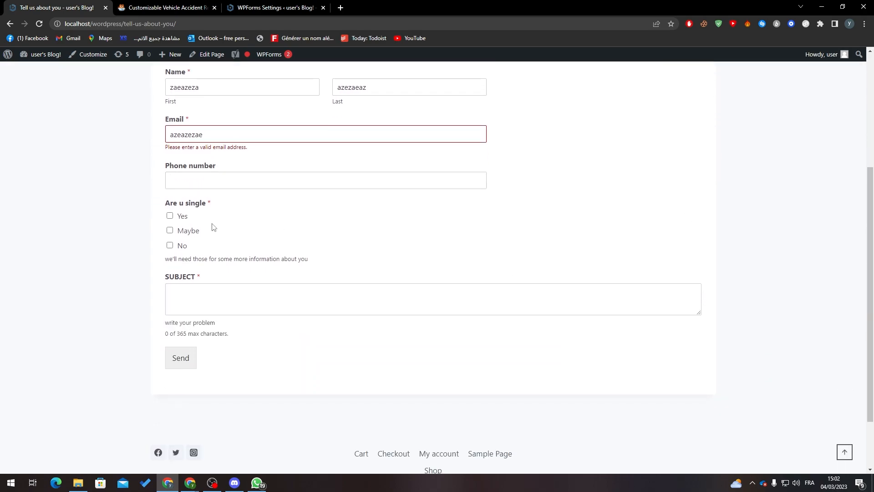
Under 'Are u single', leave only Yes ticked after hitting the selection limit, keeping SUBJECT empty
left_click(170, 216)
left_click(170, 231)
left_click(170, 245)
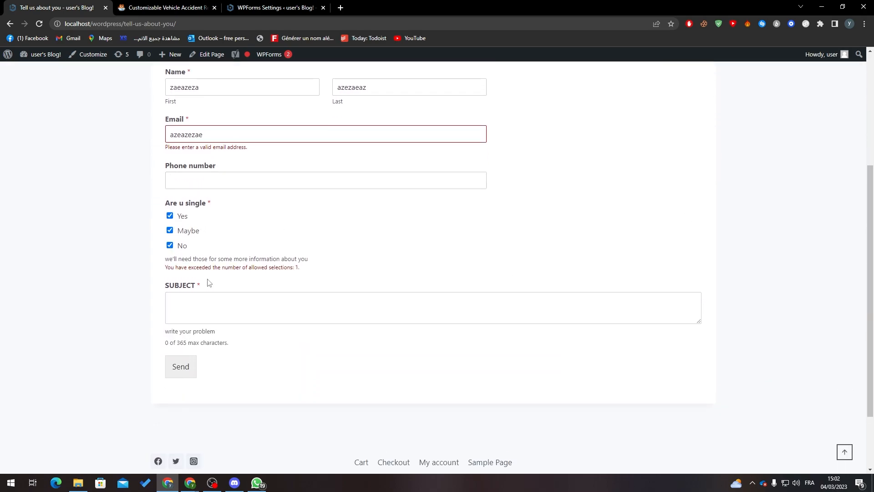
left_click_drag(181, 272, 242, 274)
left_click(246, 275)
left_click_drag(304, 272, 294, 271)
left_click(170, 245)
left_click(170, 231)
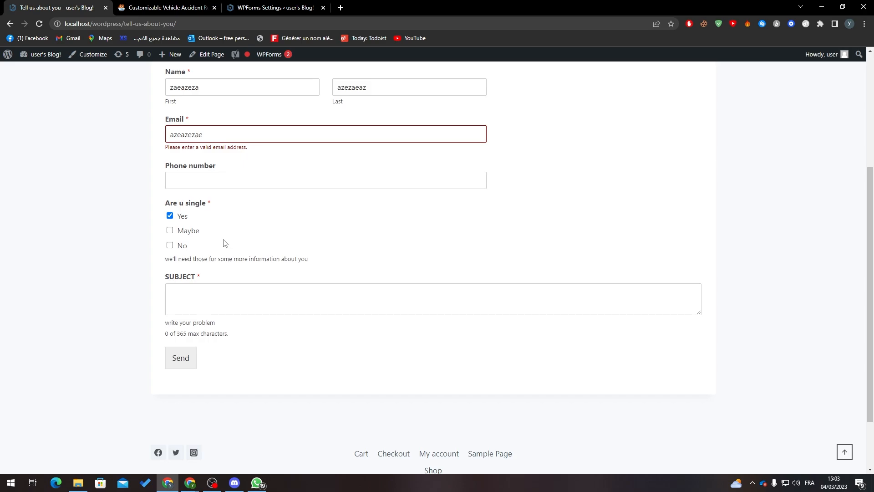
left_click_drag(310, 259, 250, 259)
left_click(250, 259)
left_click(237, 293)
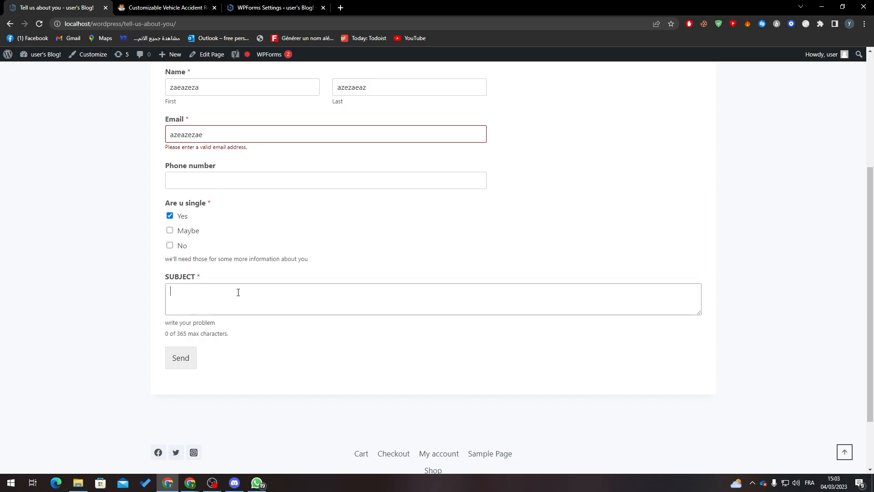
left_click(311, 262)
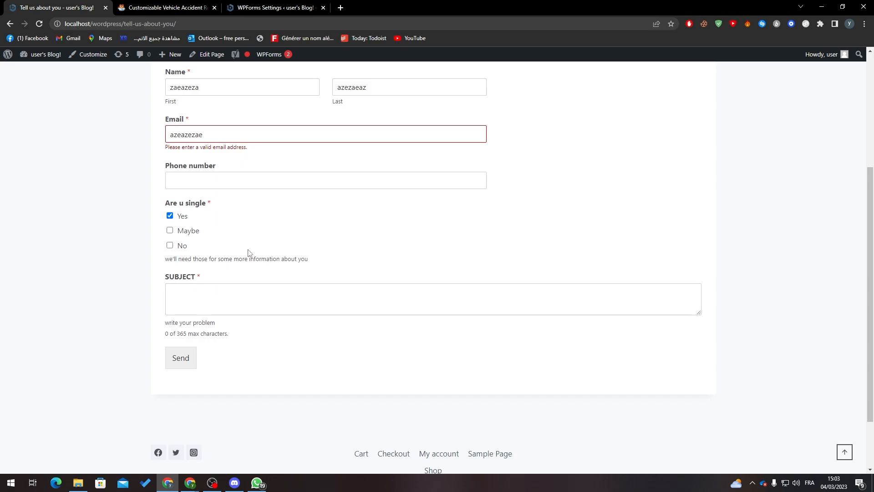
Fill SUBJECT with 'ZAEAZEAZEZAEAZEA', copy-pasted up to the 365-character limit
right_click(178, 351)
left_click(174, 362)
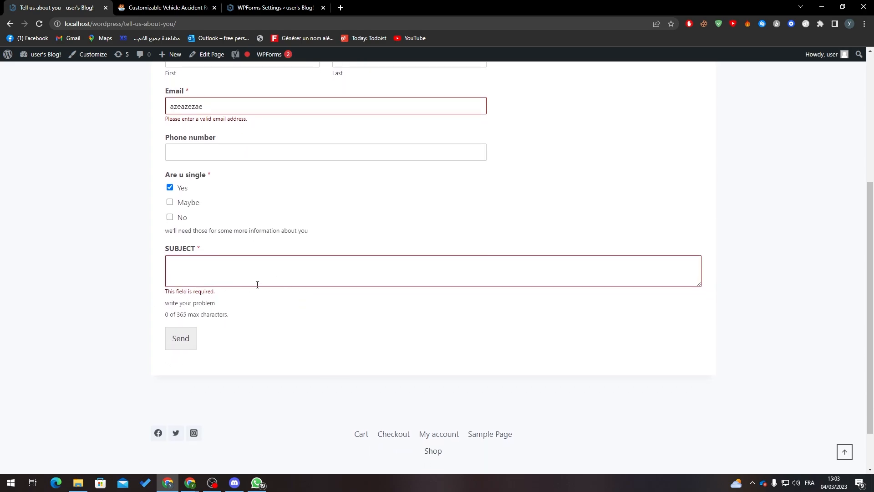
type("ZAEAZEAZEZAEAZEA")
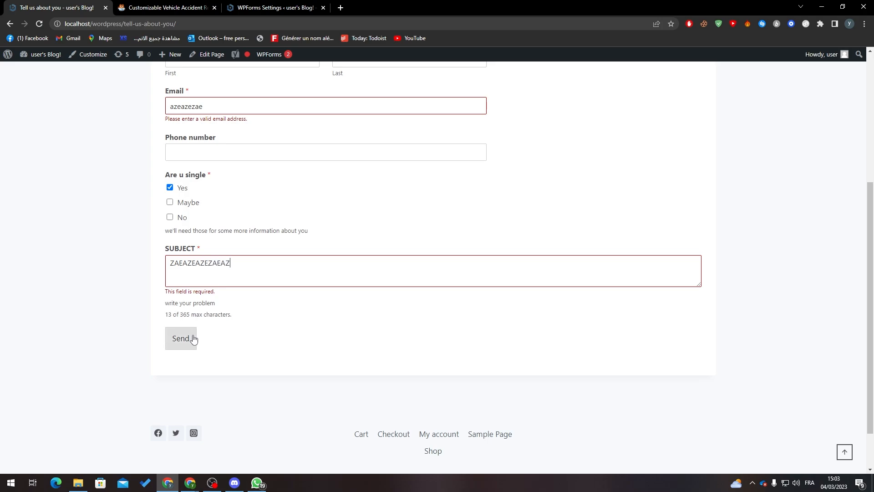
double_click(223, 274)
key("ctrl+c")
key("ctrl+v")
key("ctrl+v")
key("ctrl+v")
key("ctrl+v")
key("ctrl+v")
key("ctrl+v")
key("ctrl+v")
key("ctrl+v")
key("ctrl+v")
key("ctrl+v")
key("ctrl+v")
key("ctrl+v")
key("ctrl+v")
key("ctrl+v")
key("ctrl+v")
key("ctrl+v")
key("ctrl+v")
key("ctrl+v")
key("ctrl+v")
key("ctrl+v")
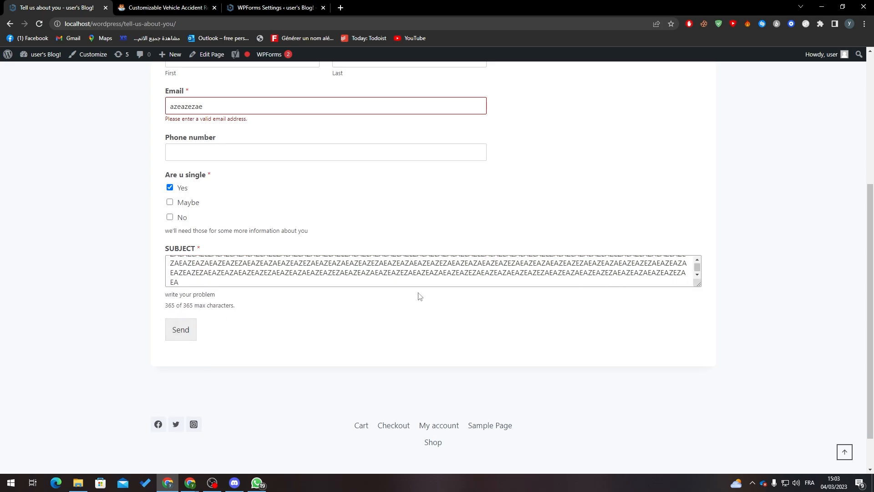
left_click(193, 329)
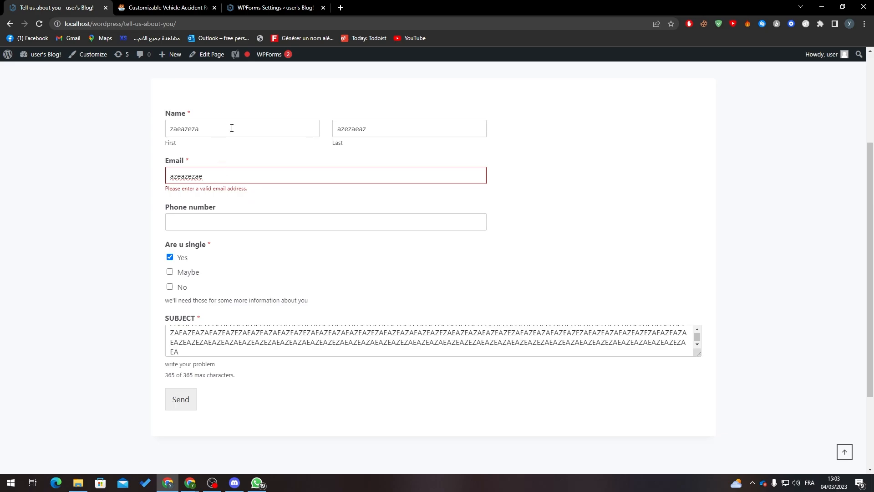
left_click(177, 399)
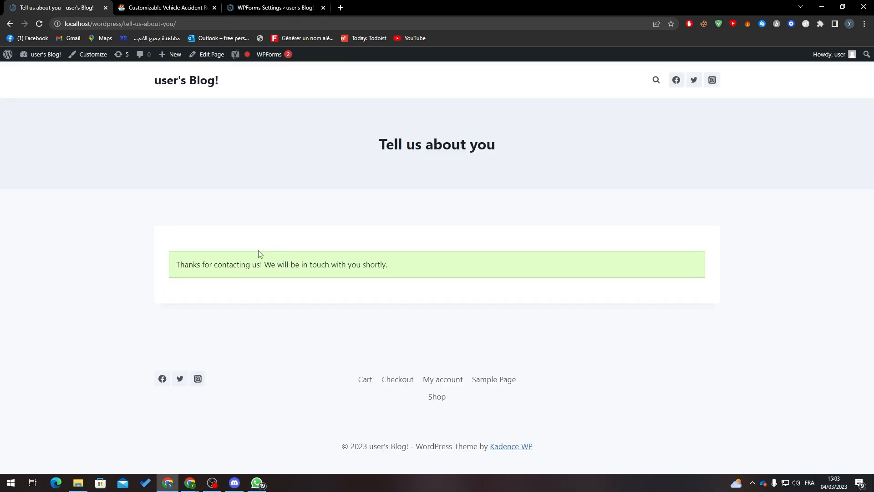
left_click_drag(189, 265, 393, 266)
left_click(389, 266)
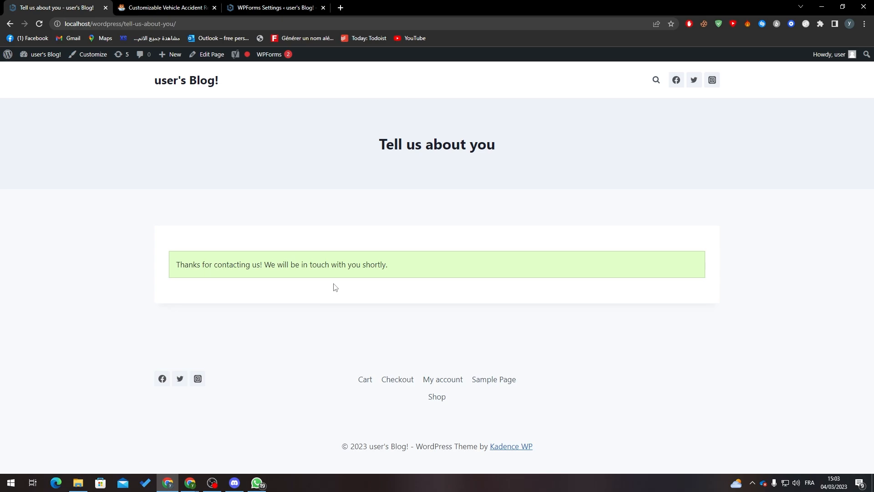